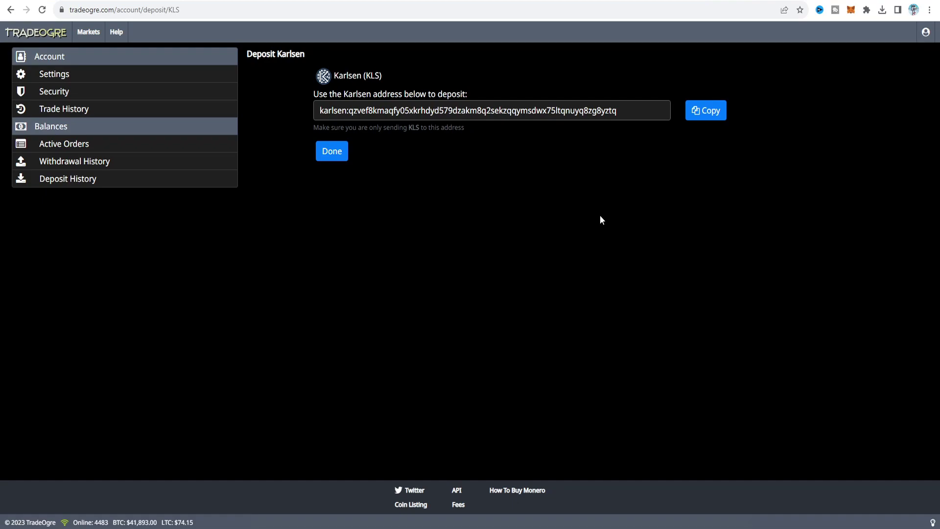
Review the coin supply, network info, latest blocks and transactions on Karlsen Explorer, and look over the Bitcointalk KLS mining topic
key("ctrl+Tab")
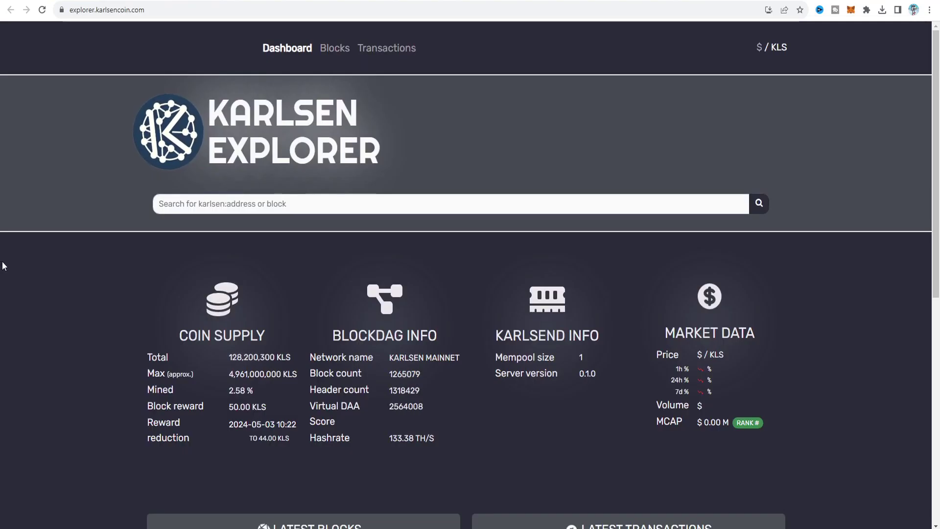
scroll(3, 266, "down", 3)
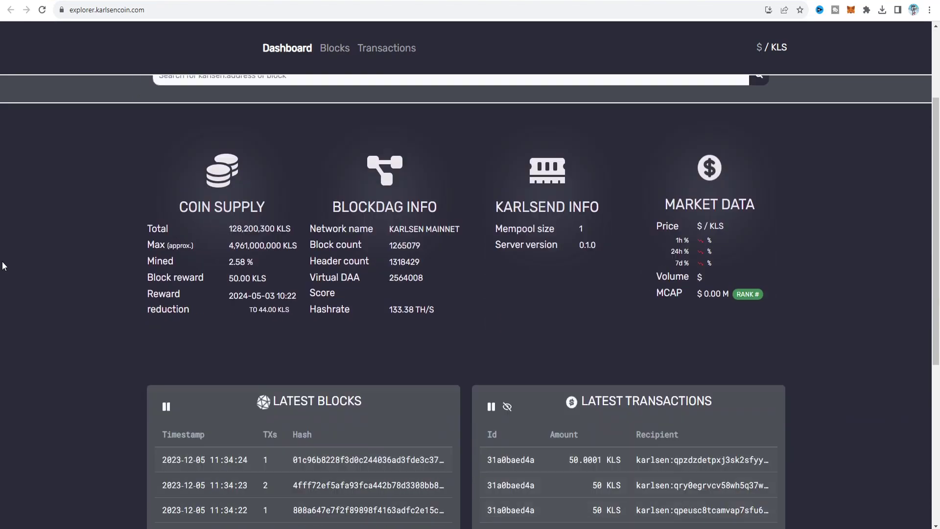
scroll(3, 265, "down", 5)
scroll(4, 259, "up", 10)
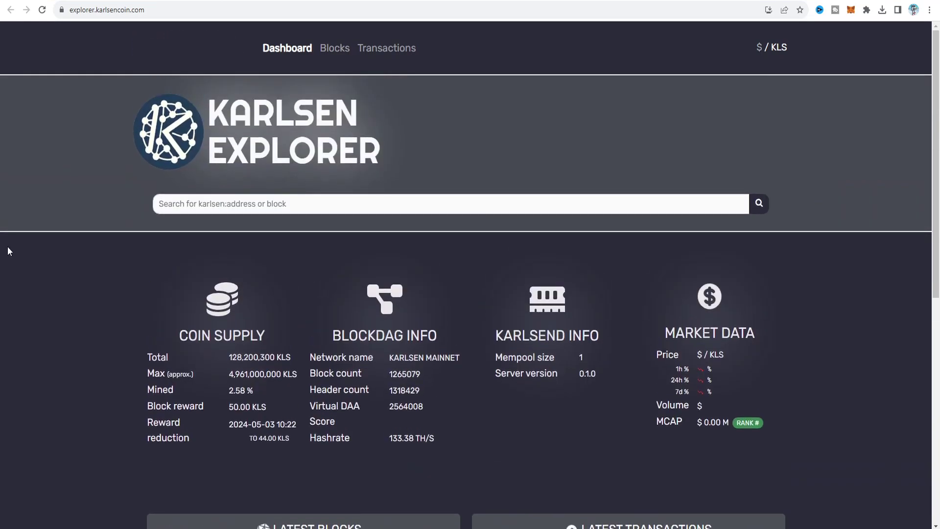
left_click(266, 1)
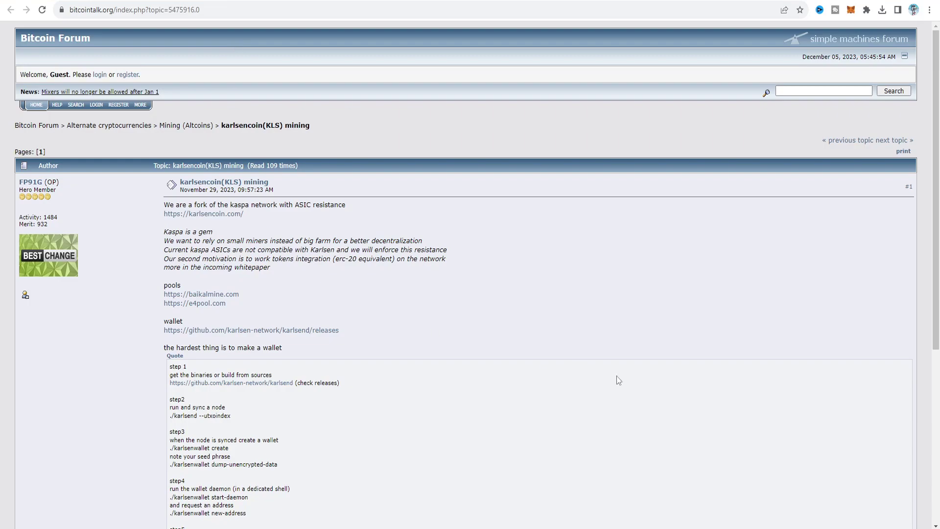
scroll(617, 379, "down", 1)
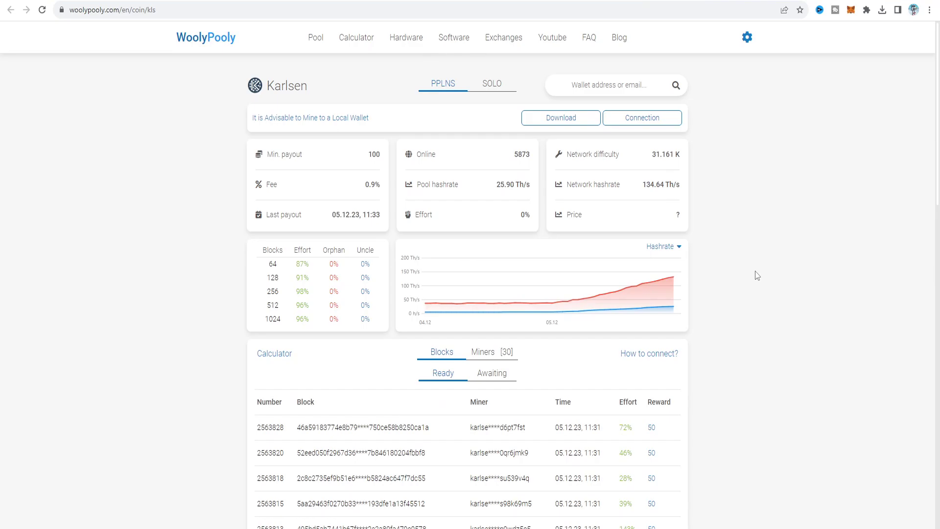
Examine Karlsen's pool statistics and recent blocks on WoolyPooly, and open Karlsen's Twitter page from its hashrate.no coin page
scroll(756, 270, "down", 2)
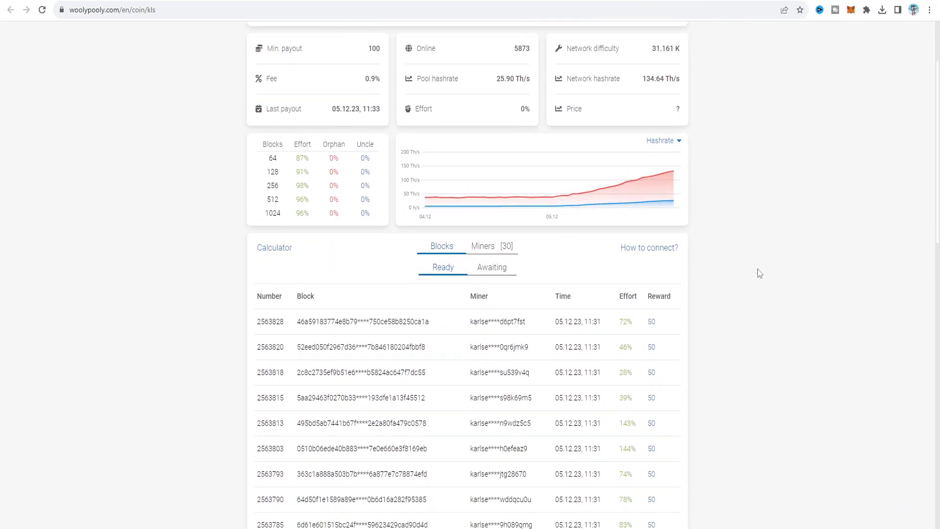
scroll(758, 272, "down", 1)
scroll(758, 273, "up", 3)
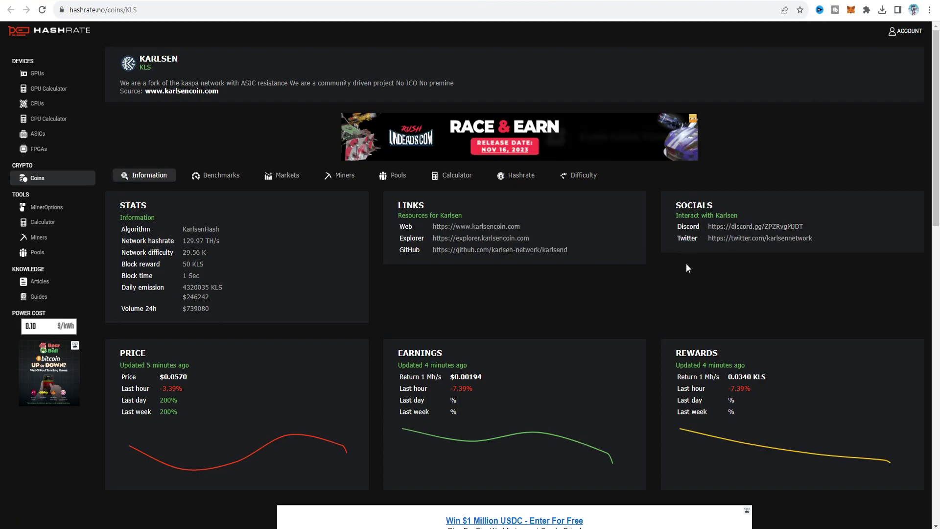
left_click(760, 238)
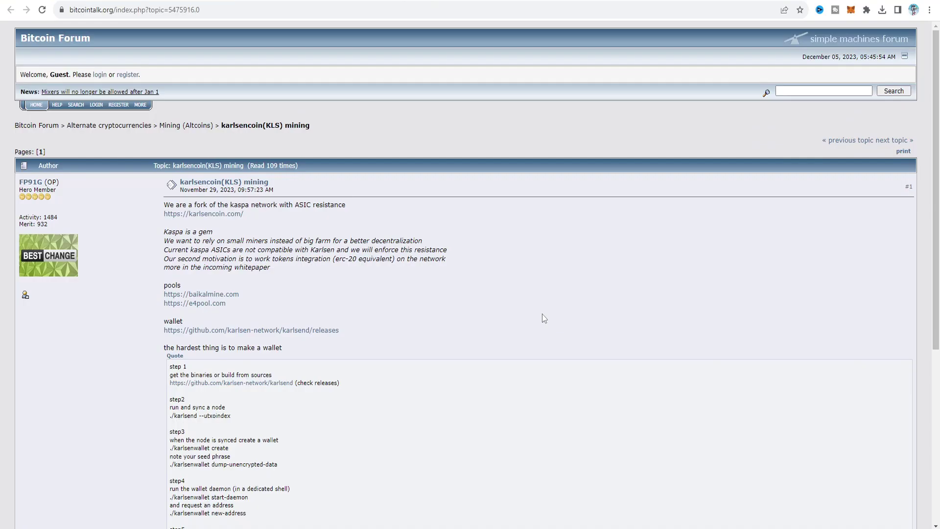
Review the wallet instructions in the Bitcointalk topic, along with the karlsend v1.0.0 release and repository on GitHub
scroll(542, 314, "down", 2)
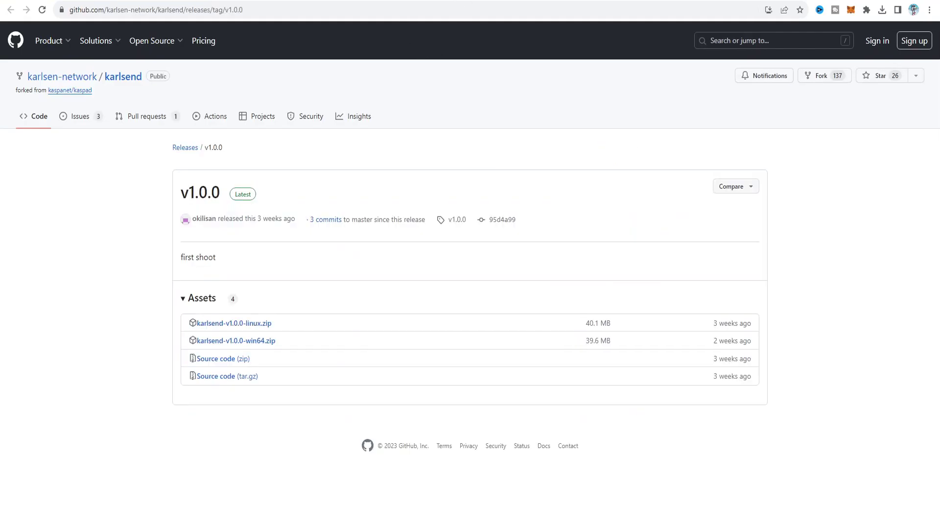
key("alt+Left")
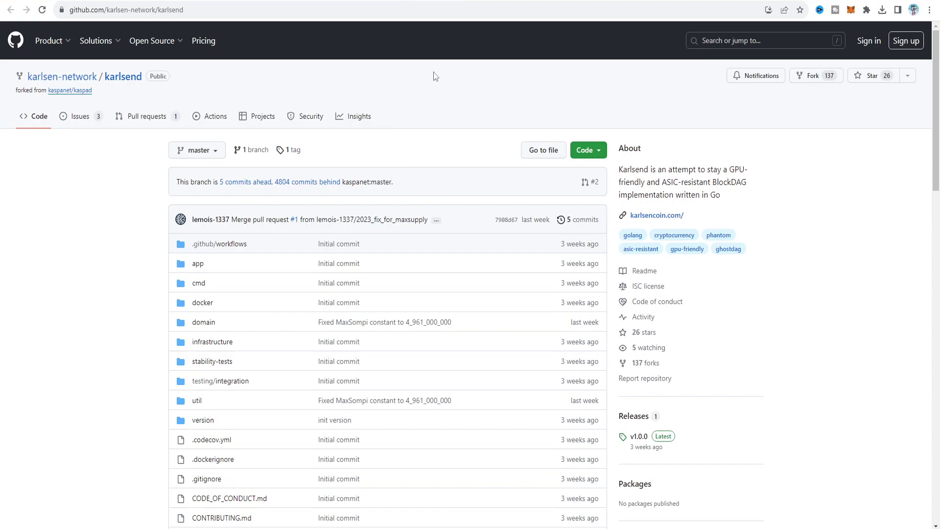
key("alt+Right")
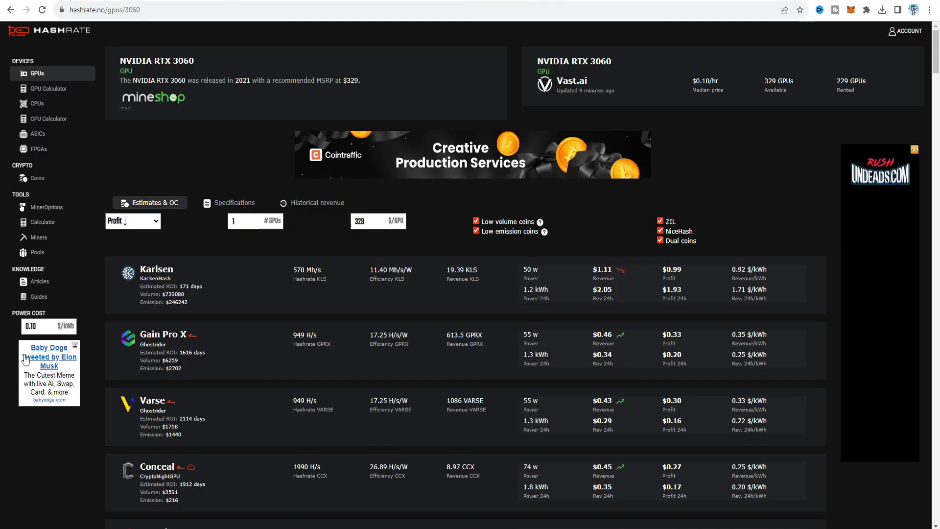
Open the Karlsen entry for the NVIDIA RTX 3060 on hashrate.no and review its overclock settings and estimates
left_click(234, 291)
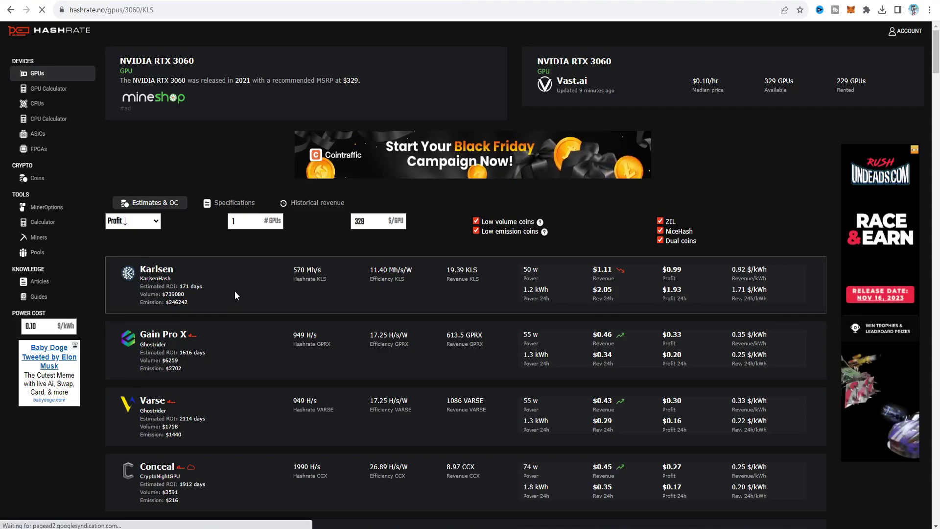
scroll(511, 247, "down", 1)
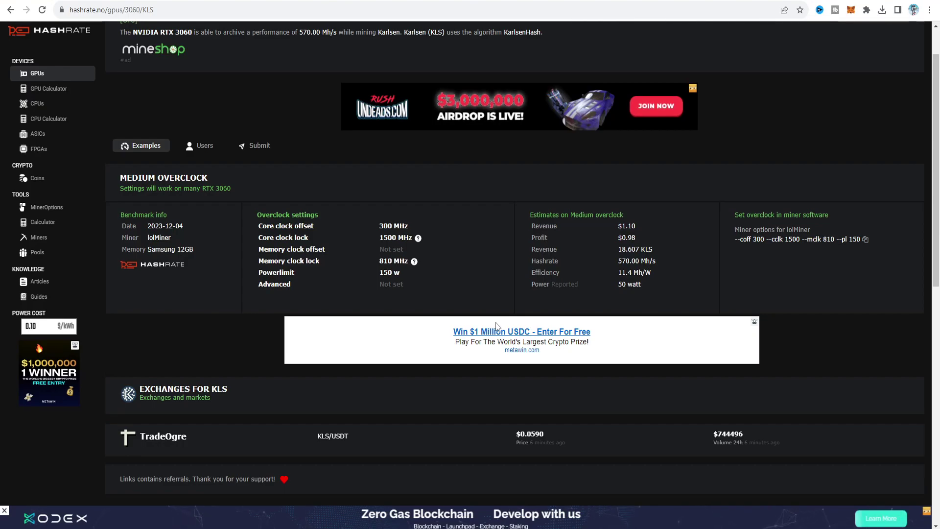
left_click(496, 327)
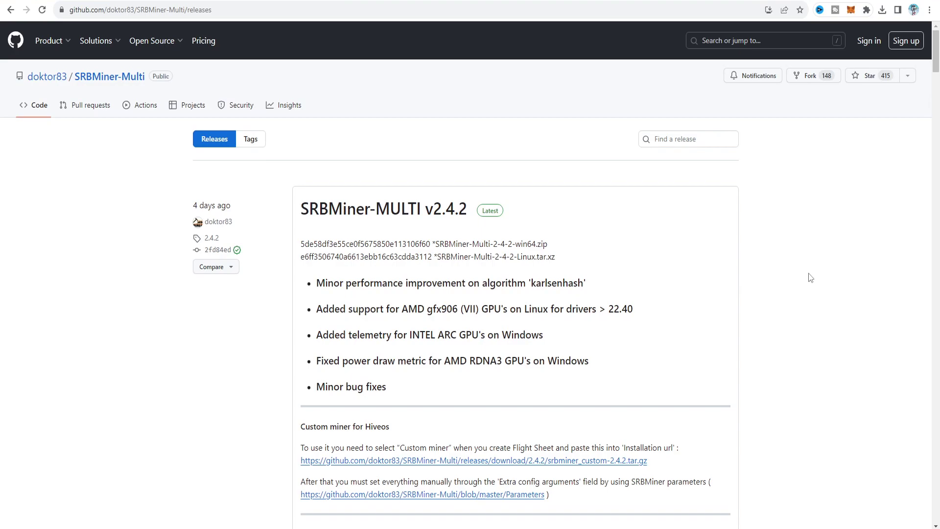
Review the SRBMiner-Multi releases on GitHub, and open the Karlsen-miner v0.0.3-beta release link from the Bitcointalk topic
scroll(810, 278, "down", 1)
scroll(810, 277, "down", 1)
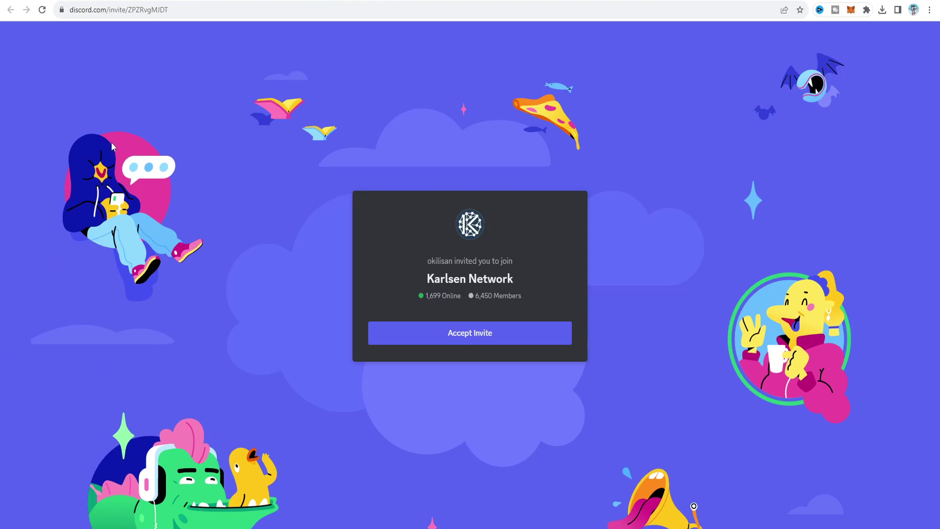
key("alt+Left")
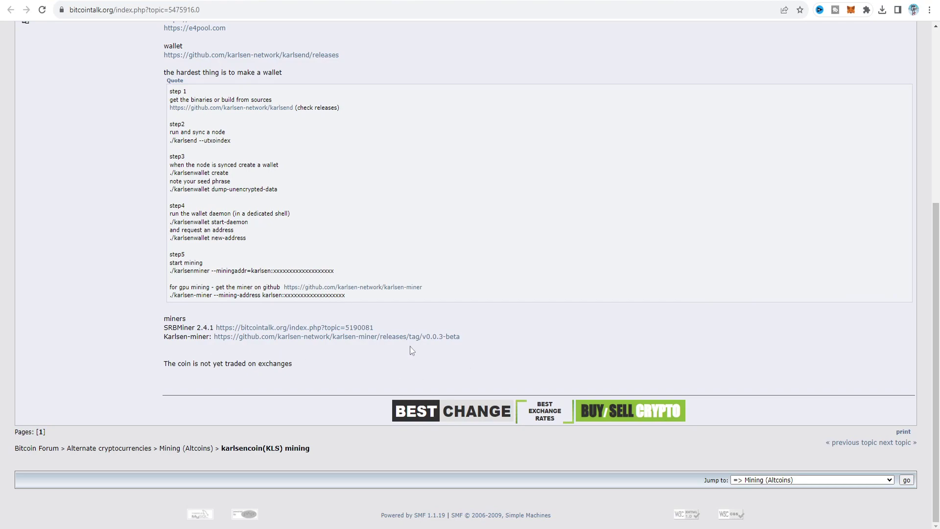
right_click(418, 336)
left_click(430, 343)
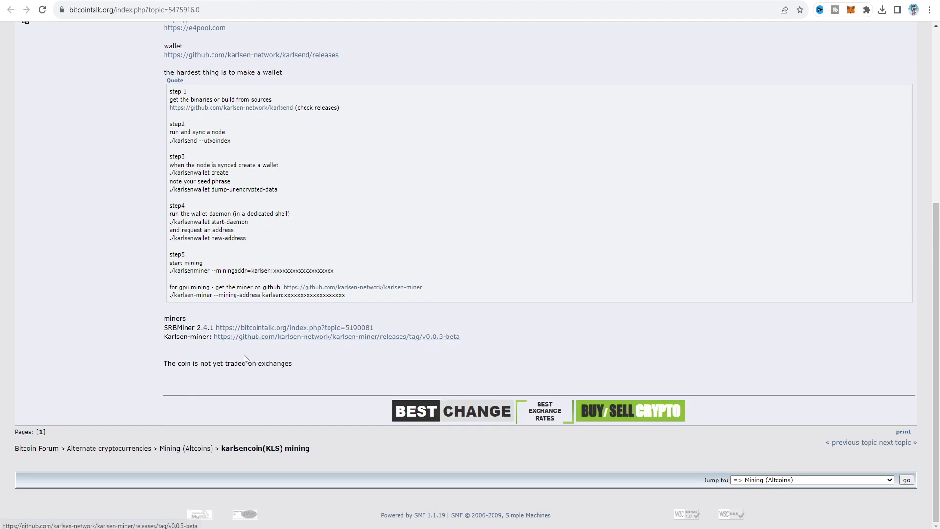
key("ctrl+Tab")
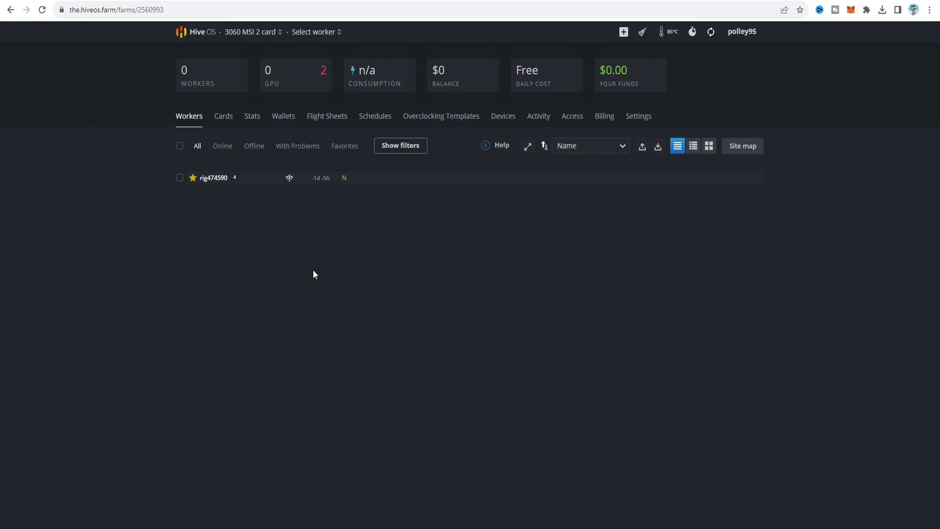
Start a new wallet in the Hive OS farm and set its coin to KLS
left_click(289, 122)
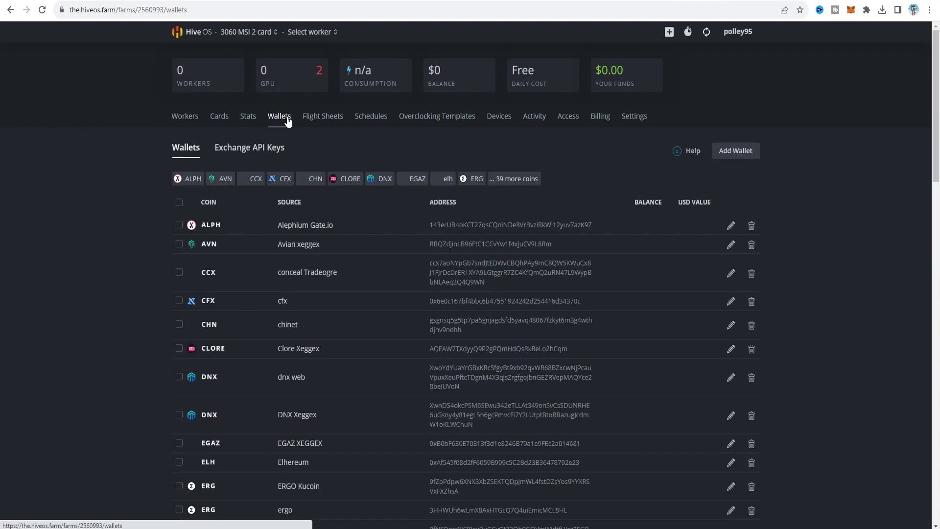
left_click(726, 153)
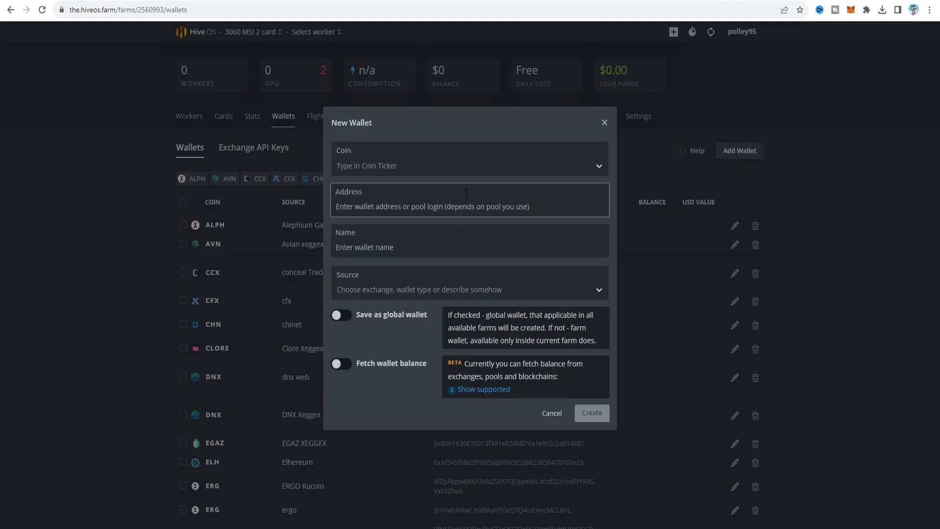
left_click(385, 162)
type("kls")
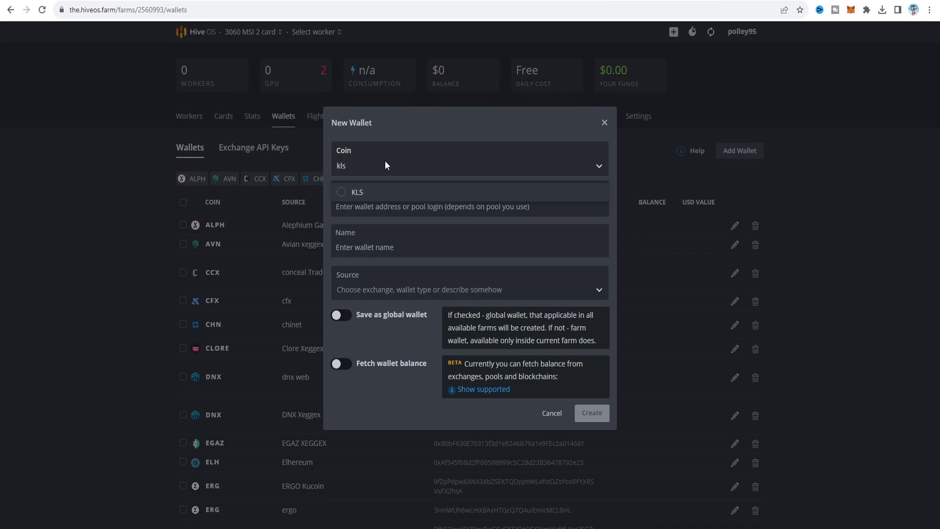
left_click(388, 193)
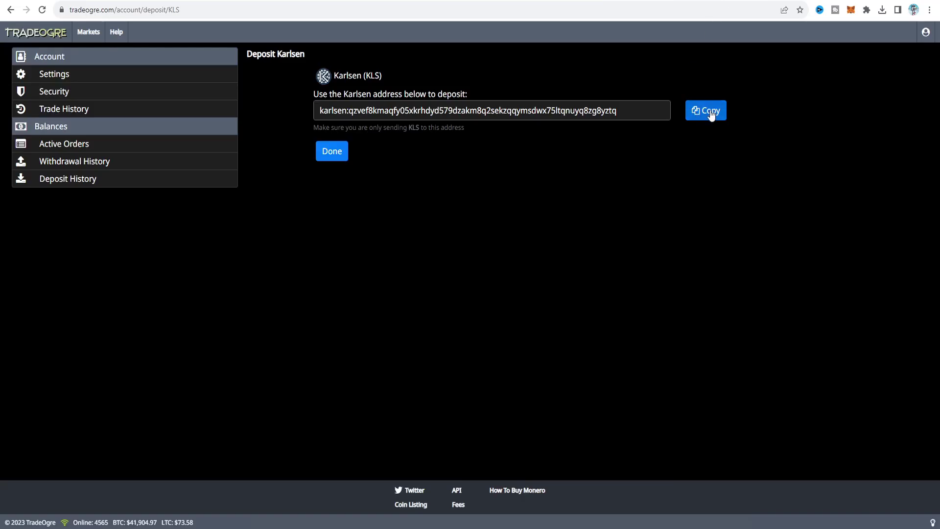
Create the KLS wallet with the Karlsen deposit address copied from TradeOgre and the name "kls trageogre"
left_click(712, 120)
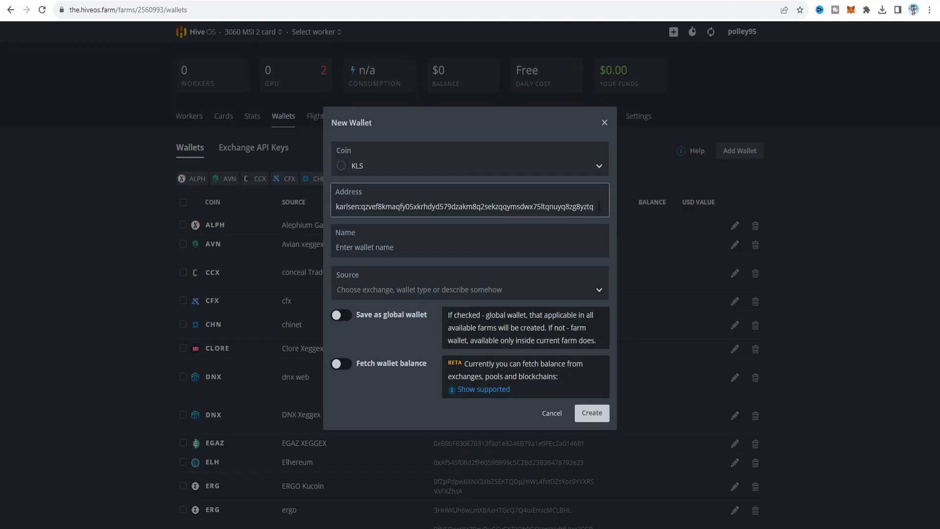
left_click(398, 250)
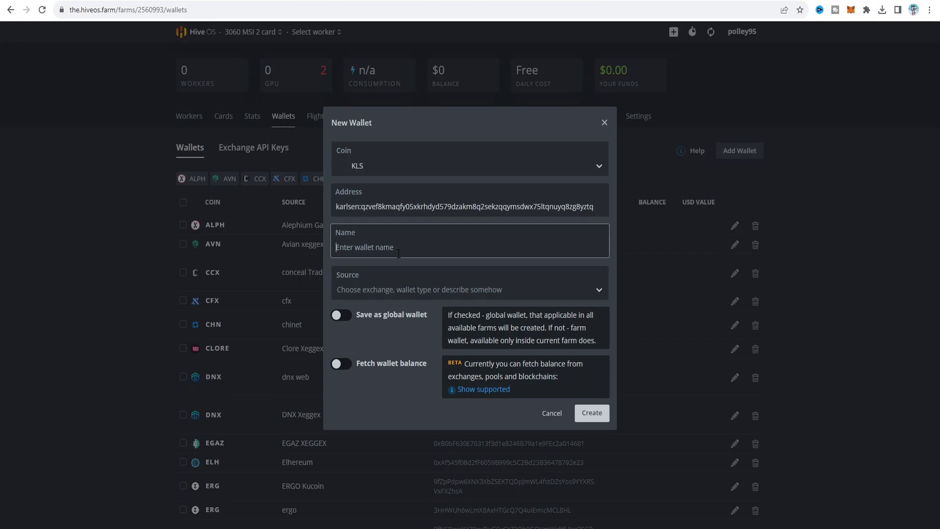
type("kls tradeogre")
left_click(591, 412)
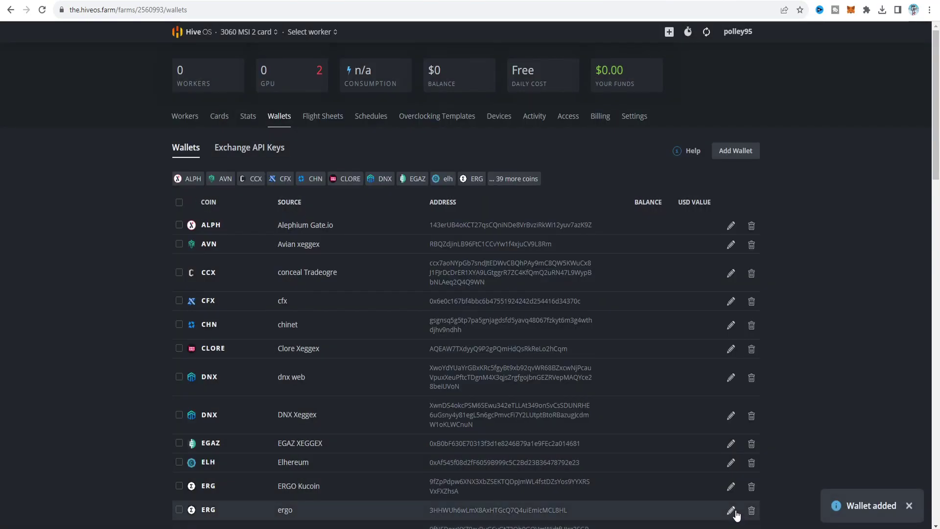
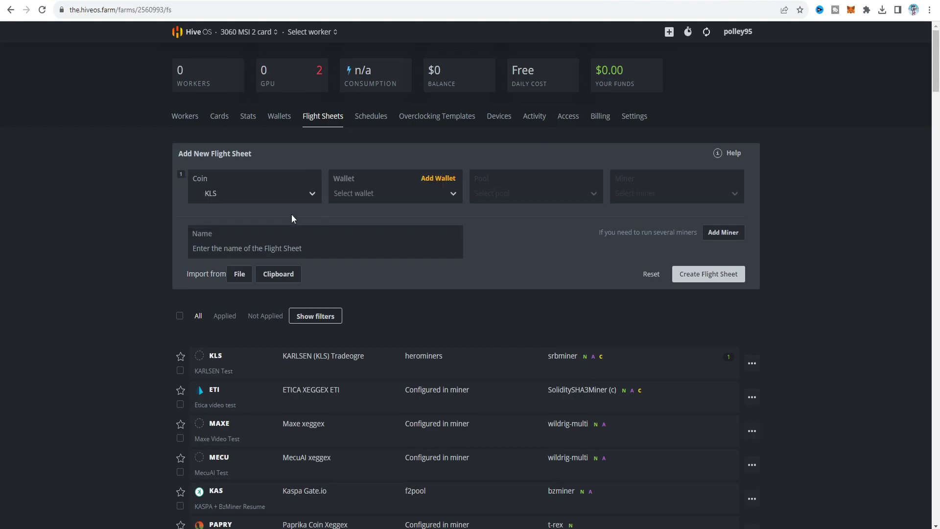
In the new KLS flight sheet, choose the "kls trageogre" wallet and the herominers pool
left_click(379, 196)
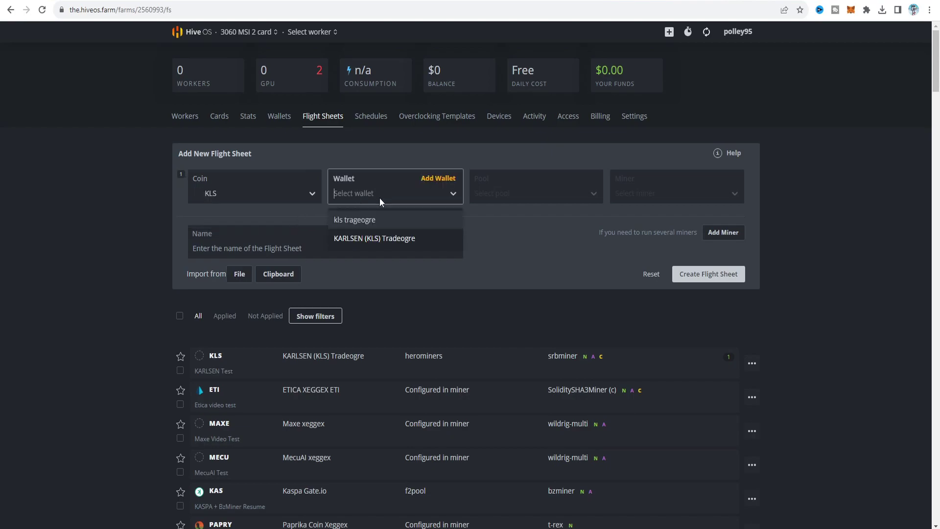
left_click(401, 221)
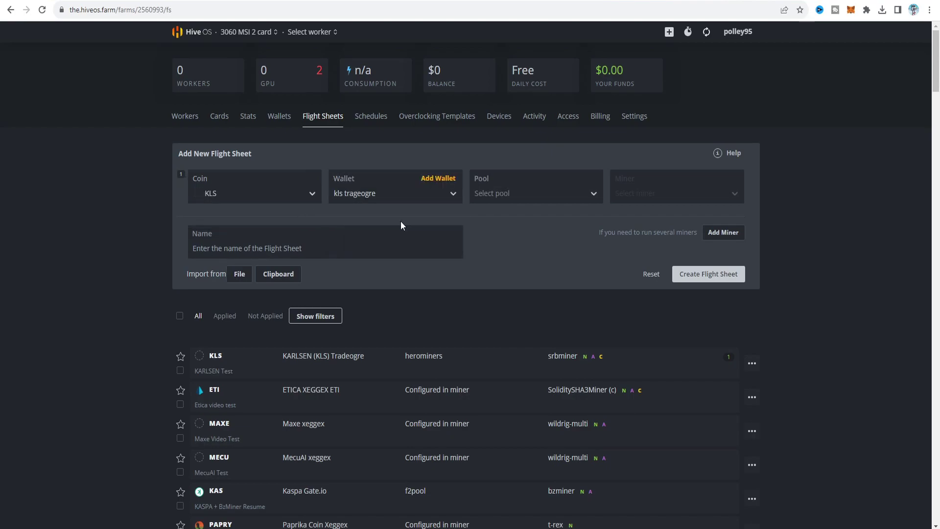
left_click(547, 193)
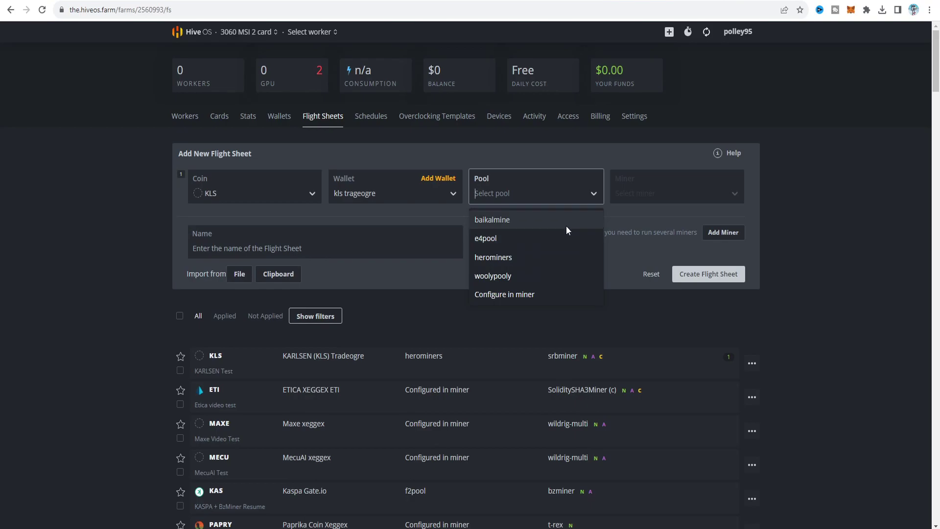
left_click(543, 258)
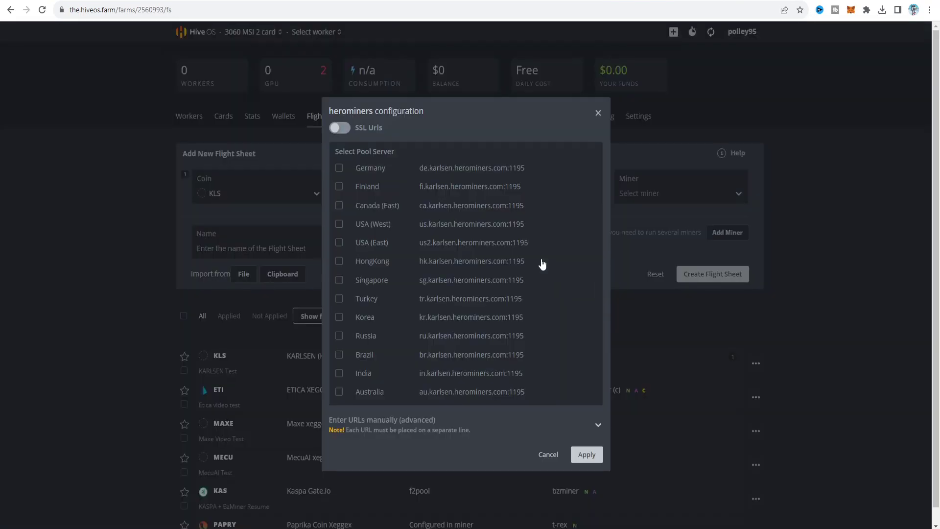
Configure the herominers pool to use only the India server, in.karlsen.herominers.com:1195, and apply the configuration
left_click(340, 374)
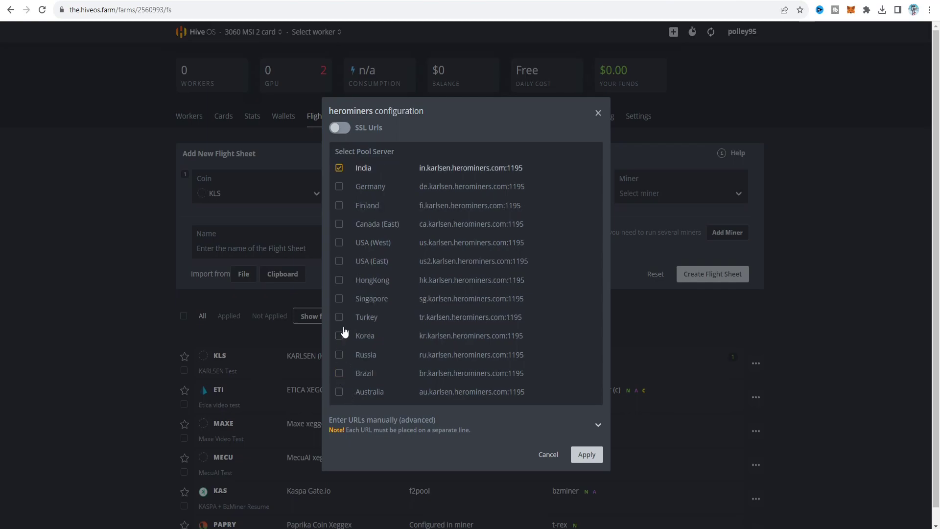
left_click(339, 262)
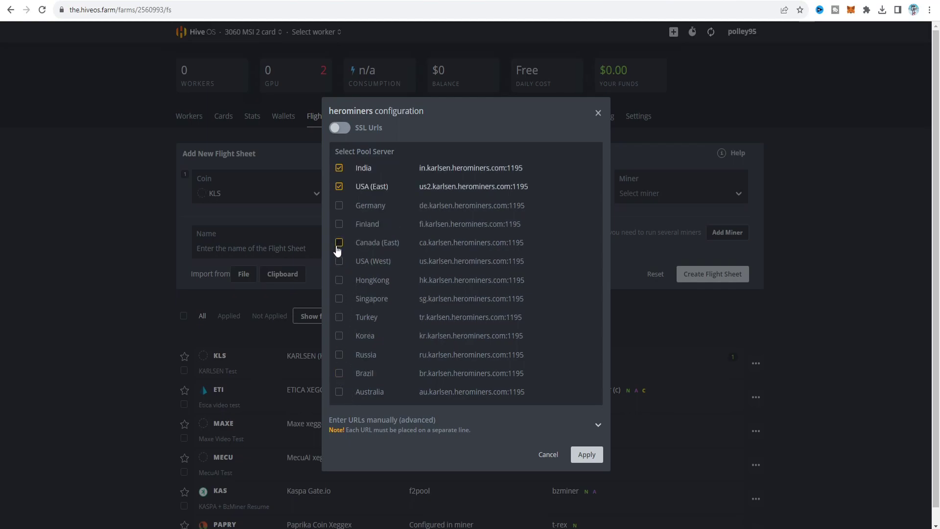
left_click(339, 186)
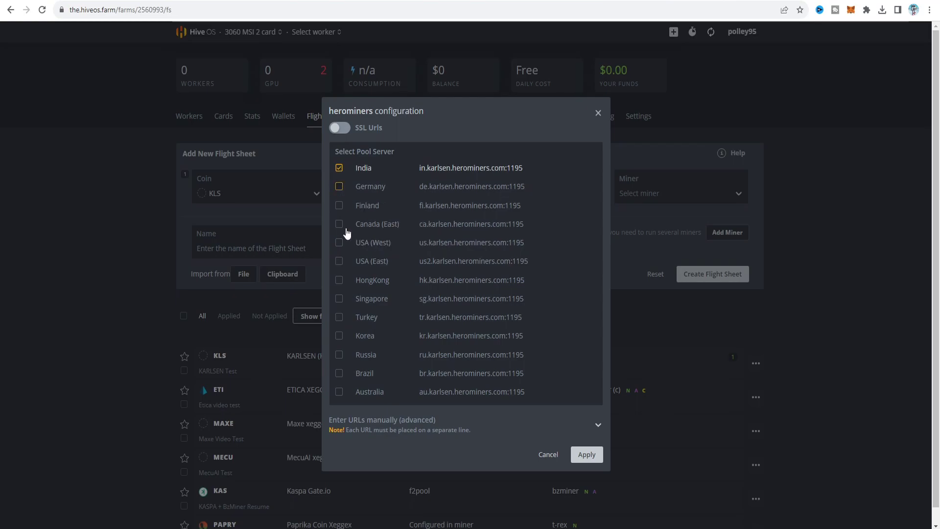
left_click(587, 454)
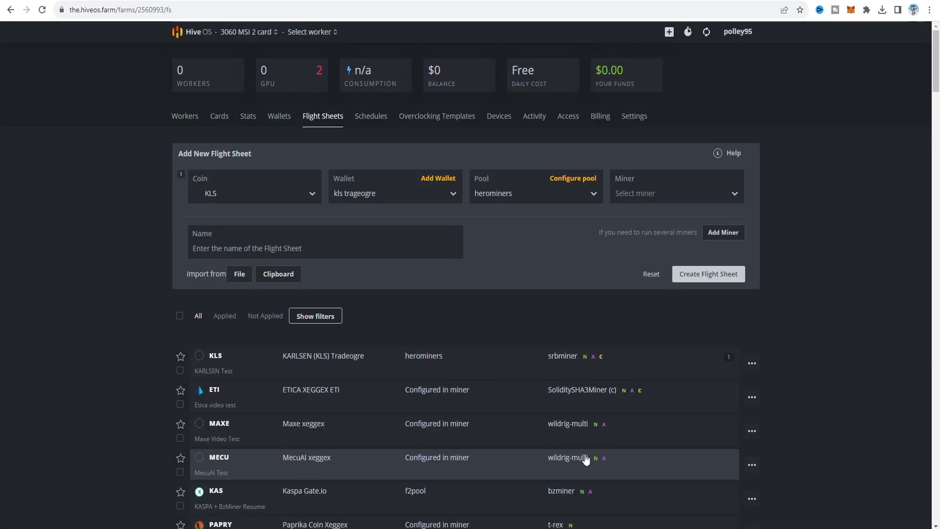
Name the new KLS flight sheet "kls video test" and choose SRBMiner-MULTI as its miner
left_click(282, 240)
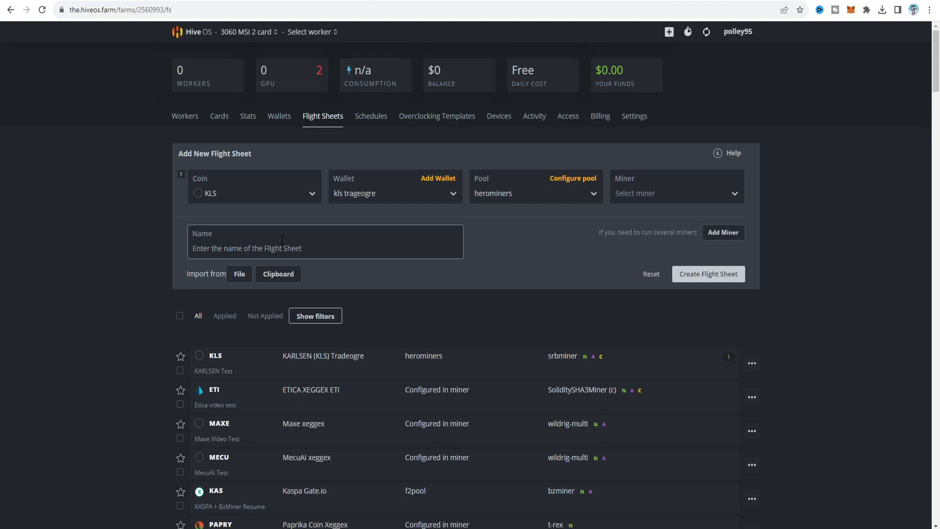
type("kls video test")
left_click(666, 189)
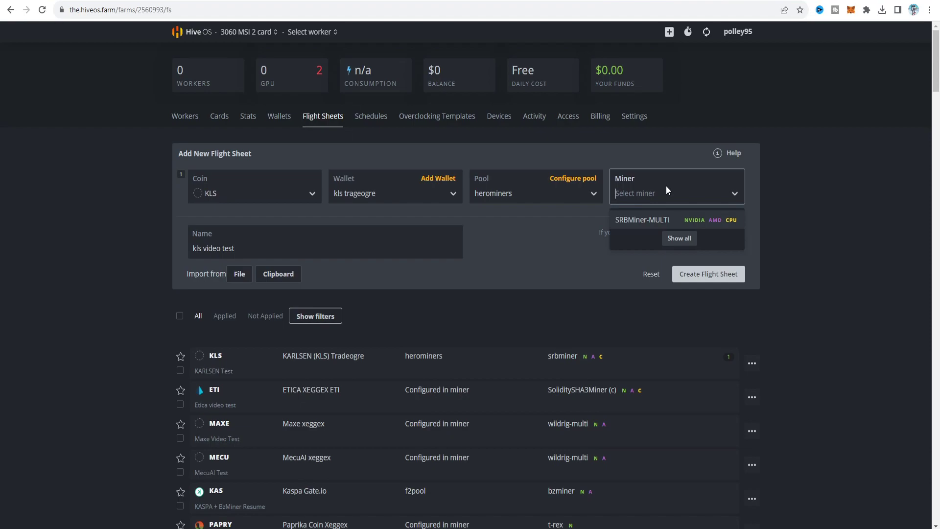
left_click(664, 220)
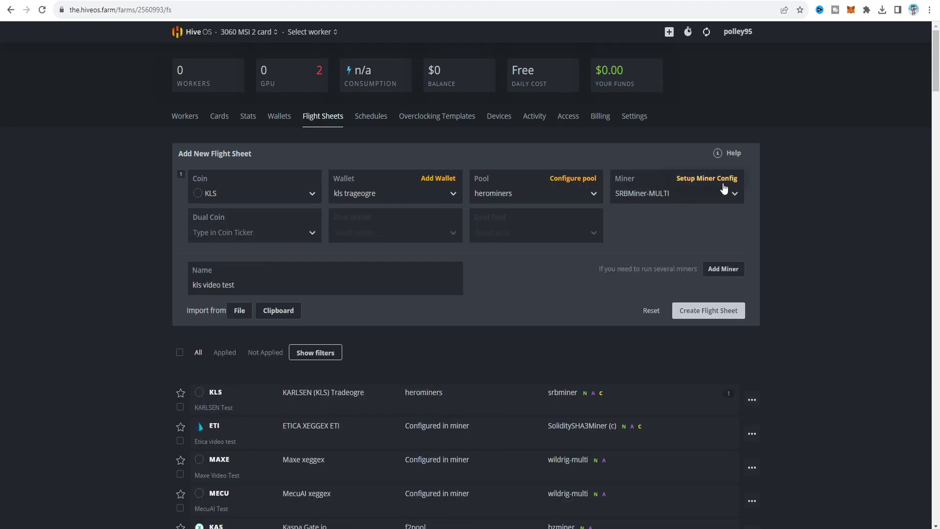
In the SRBMiner-MULTI configuration, move %WORKER_NAME% into the worker name, leaving only %WAL% as the wallet template
left_click(706, 178)
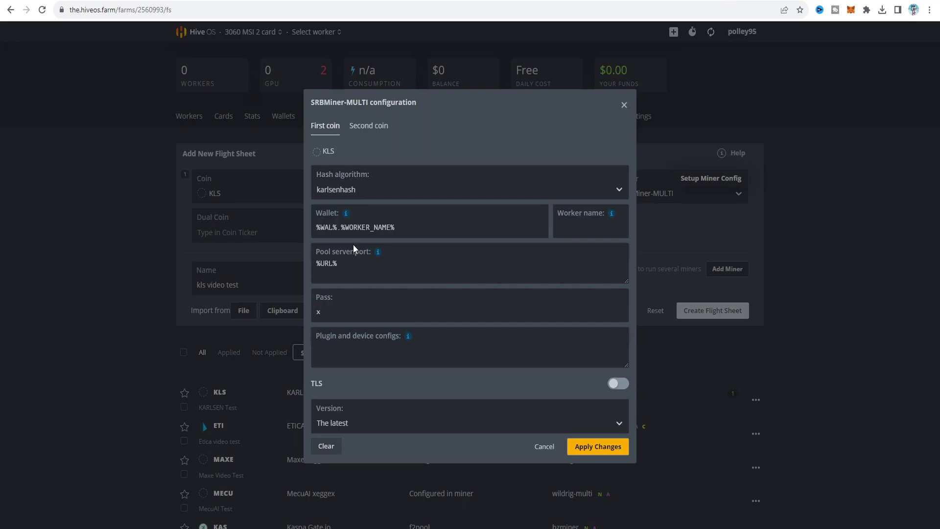
left_click_drag(394, 227, 338, 229)
key("ctrl+x")
left_click(582, 227)
key("ctrl+v")
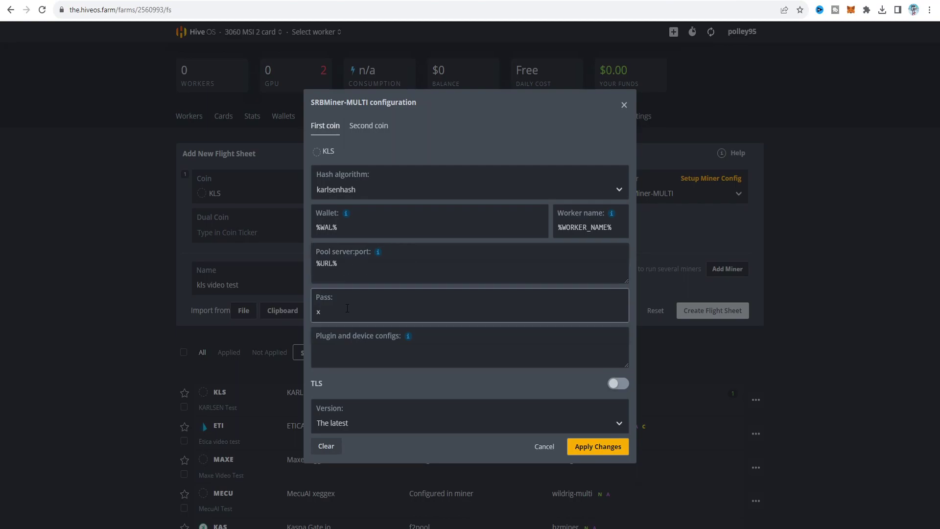
Add --disable-cpu, --gpu-mclock 810, --gpu-coffset 300 and --gpu-cclock 1500 as extra miner parameters, apply them, and create the flight sheet
mouse_move(405, 337)
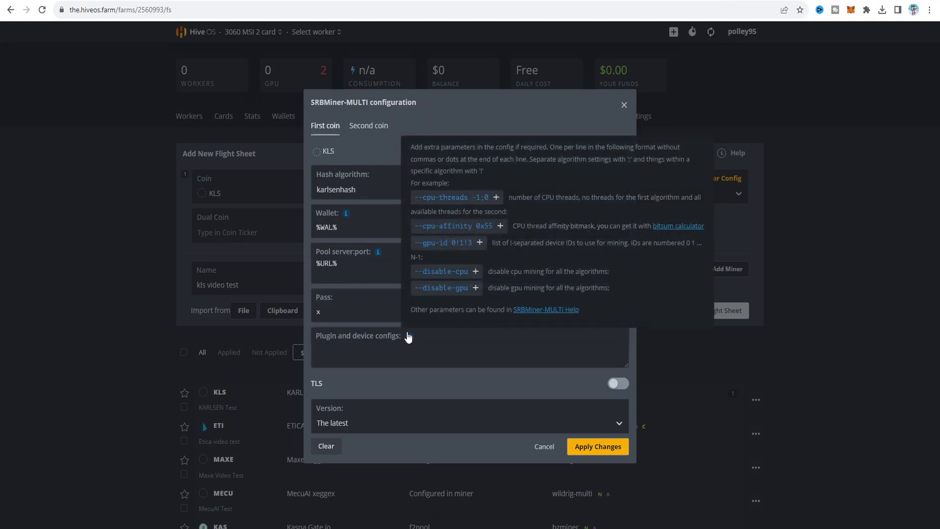
left_click(459, 273)
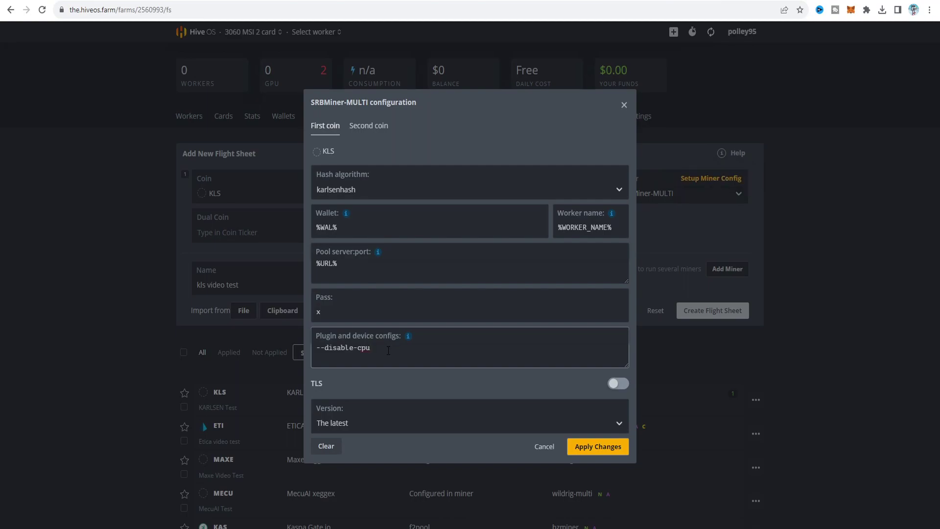
key("Return")
key("ctrl+Tab")
key("ctrl+v")
left_click(600, 365)
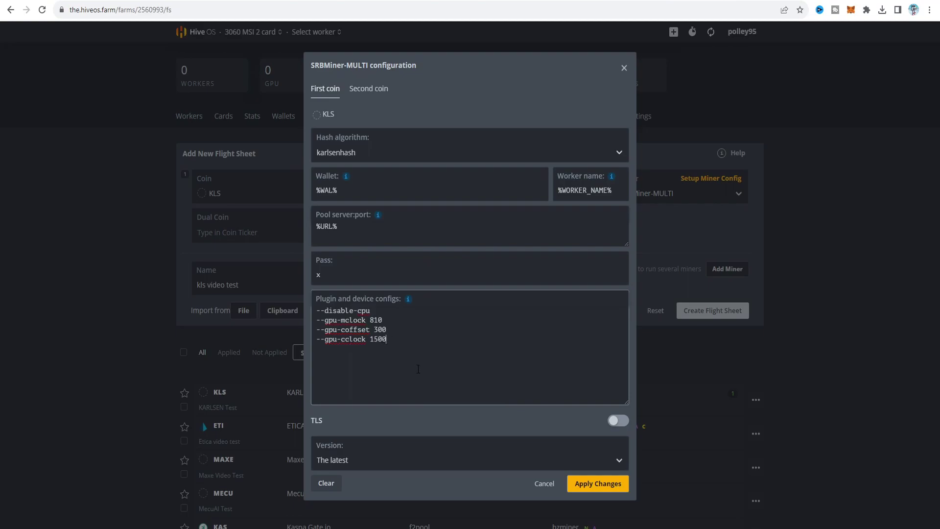
left_click(609, 487)
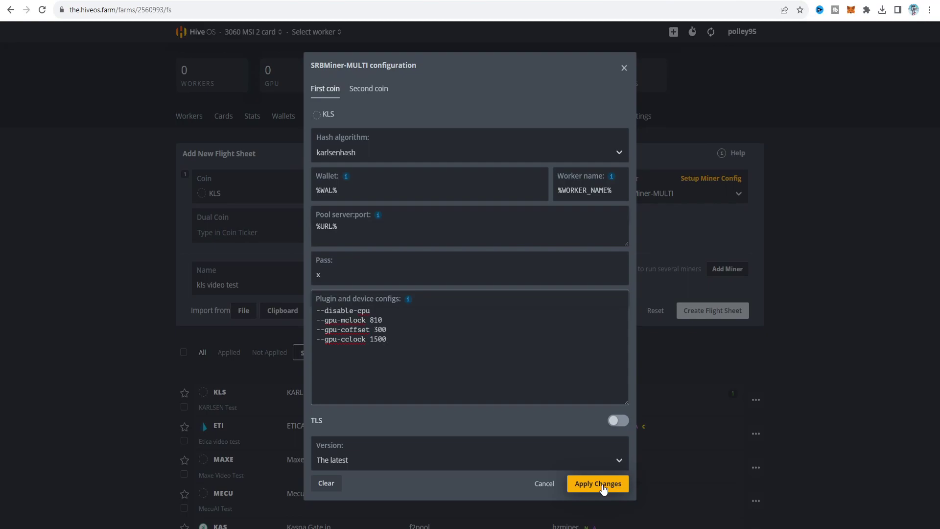
left_click(603, 488)
left_click(707, 313)
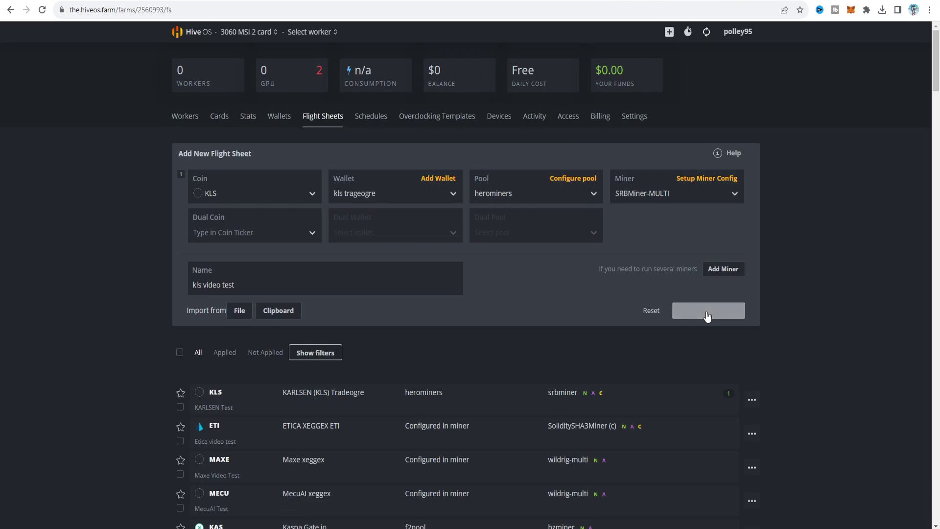
Examine the SRBMiner-MULTI configuration of the existing "KARLSEN Test" flight sheet and close it without changes
scroll(744, 327, "down", 1)
left_click(752, 334)
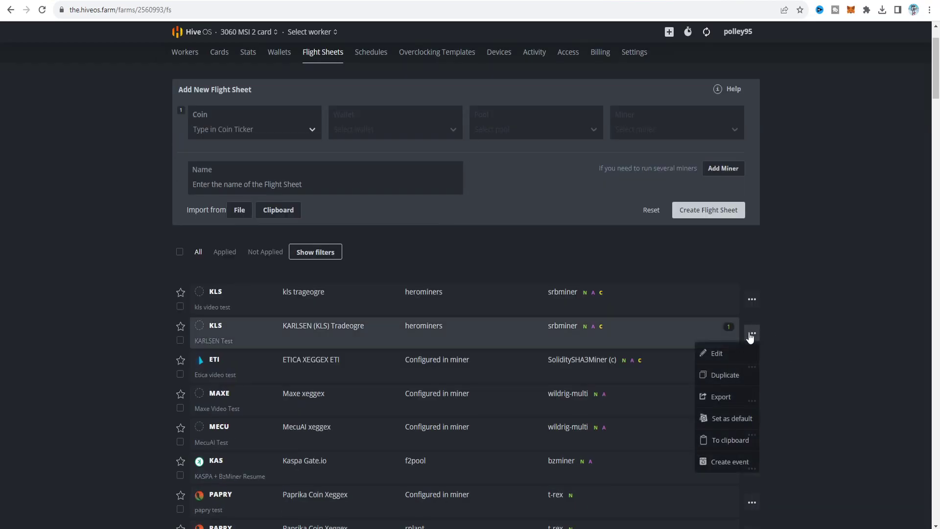
left_click(734, 356)
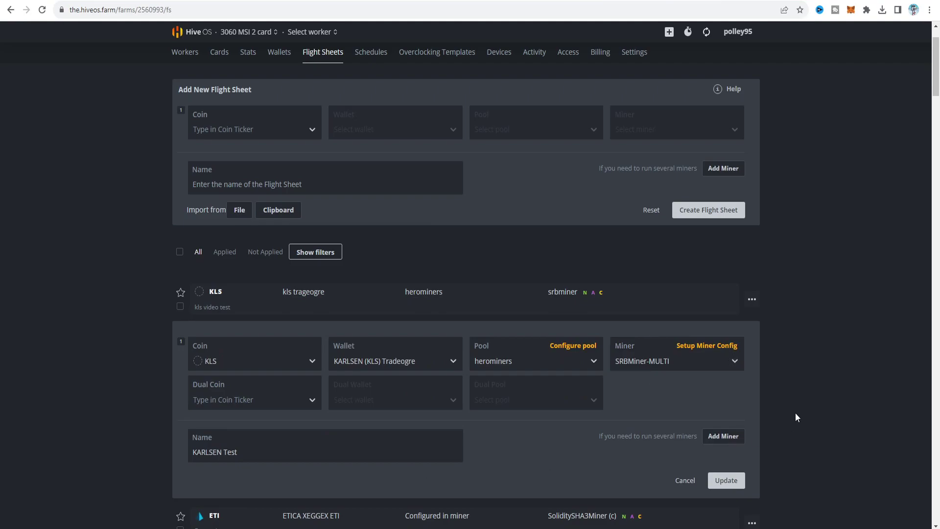
scroll(792, 405, "down", 3)
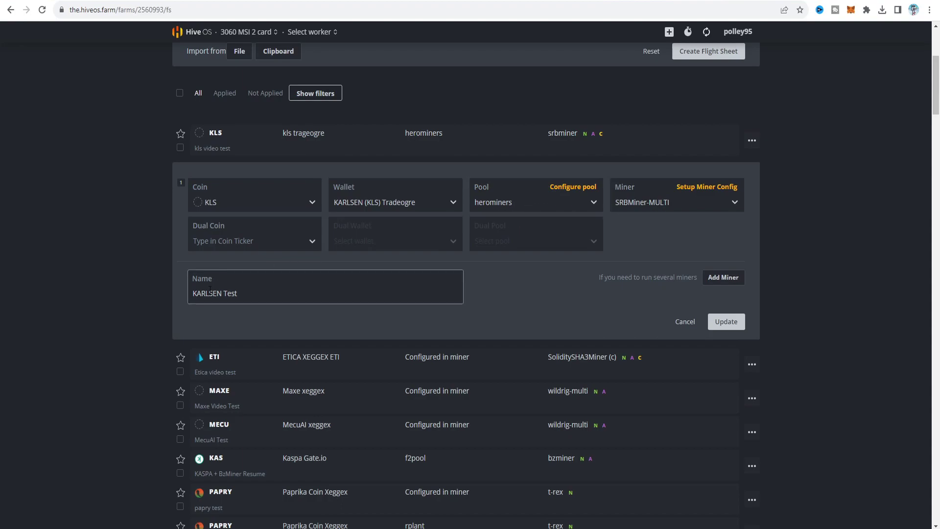
left_click(691, 189)
left_click(617, 366)
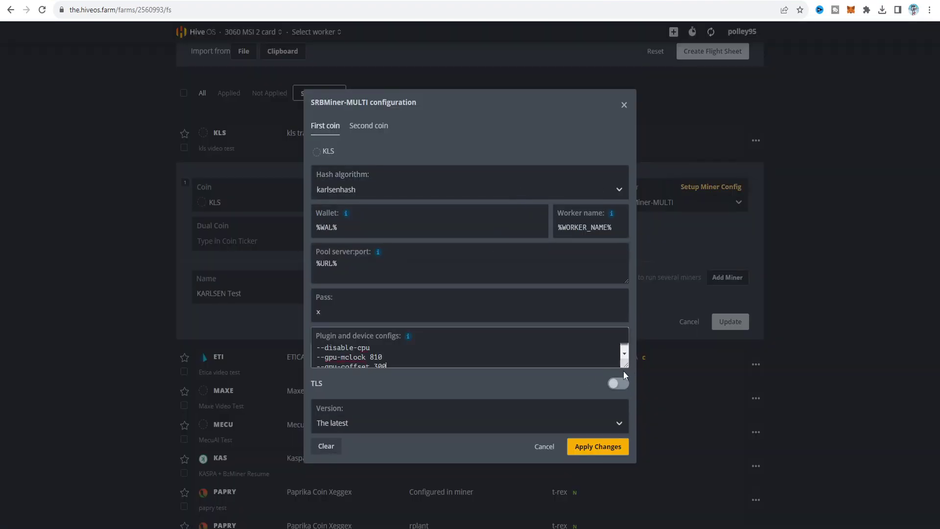
left_click_drag(626, 366, 626, 392)
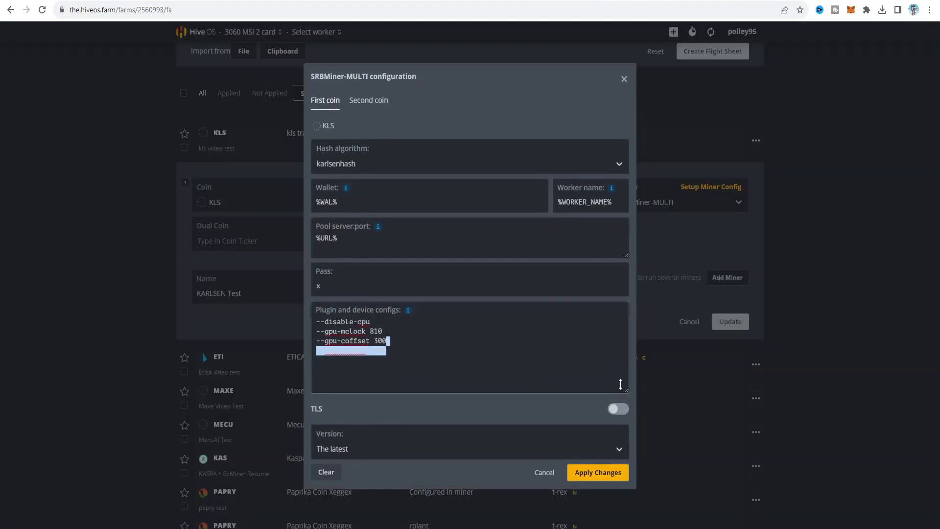
left_click(563, 370)
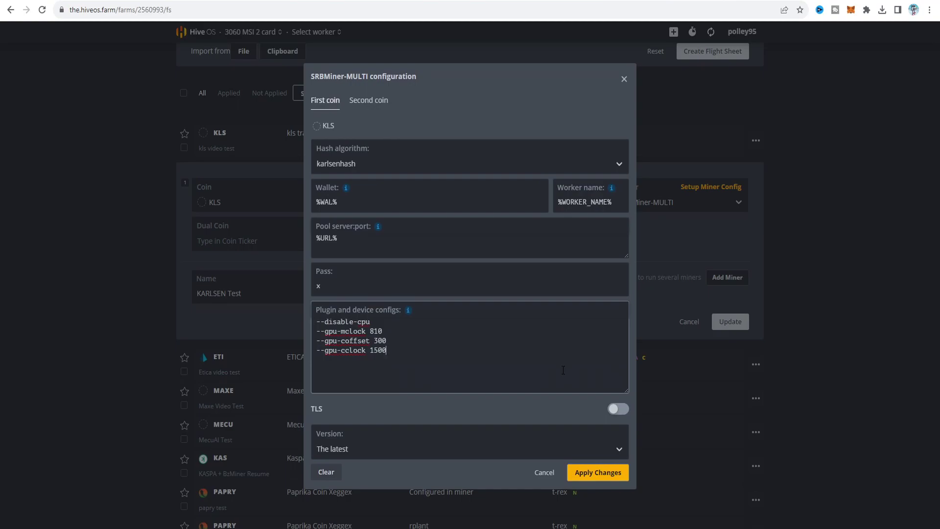
left_click(547, 473)
left_click(685, 322)
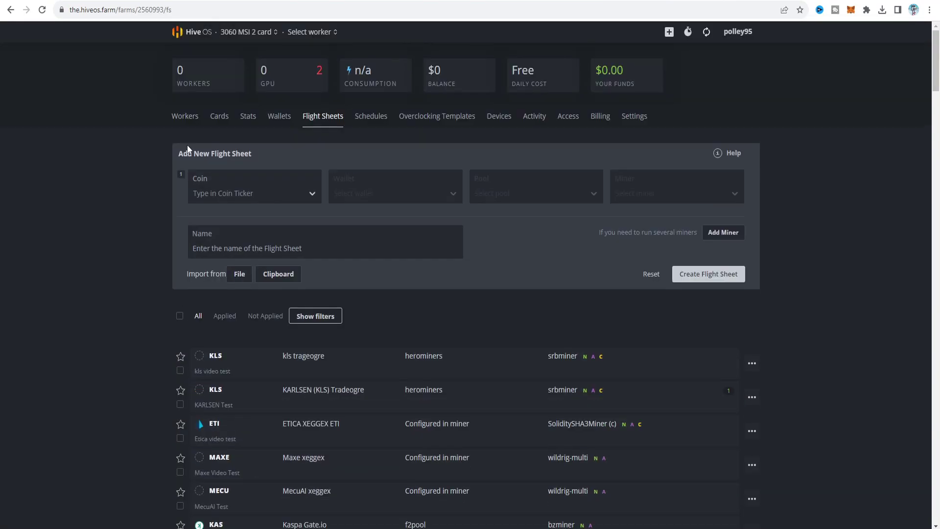
Open the rig474590 worker and view its NEXAPOW, KAWPOW and KARLSENHASH hashrate charts
left_click(190, 118)
left_click(225, 186)
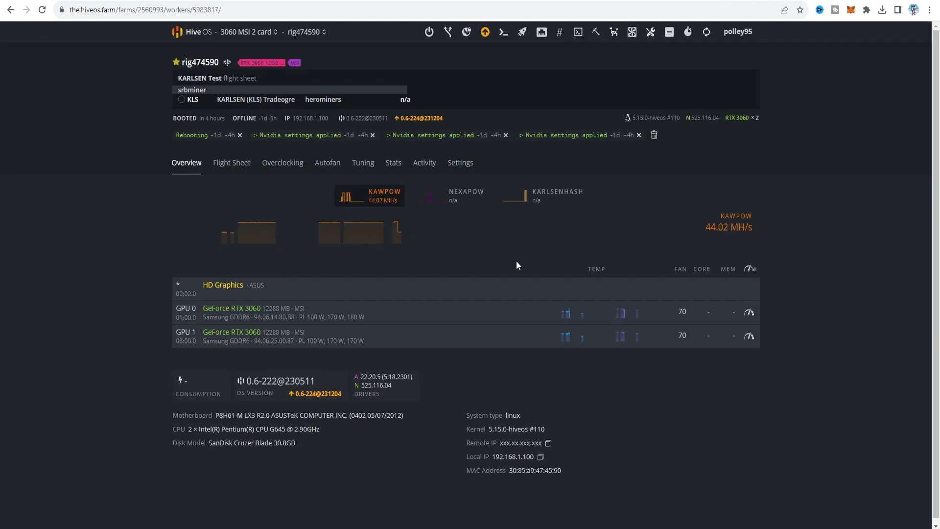
left_click(477, 200)
left_click(374, 198)
left_click(543, 201)
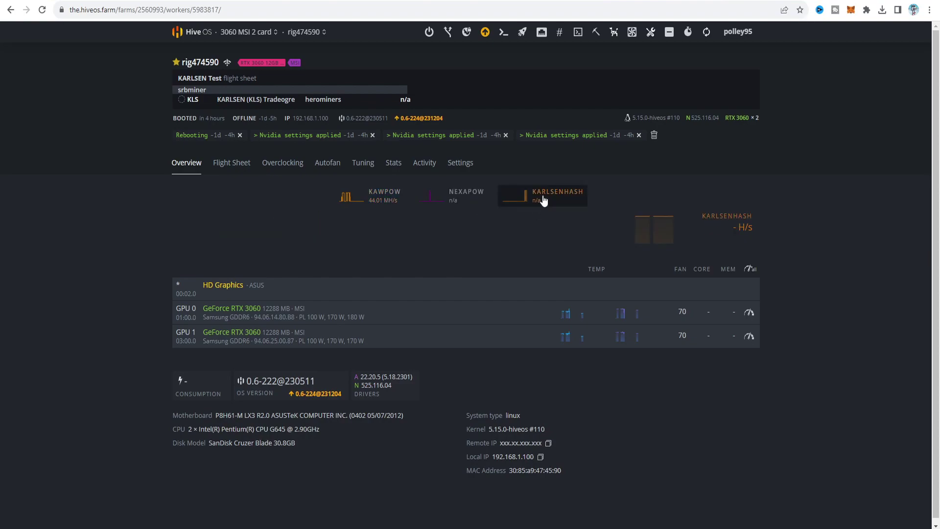
mouse_move(660, 222)
Check the RTX 3060 Karlsen overclock on hashrate.no, and examine the running rig's GPU hashrates, temperatures and power in Hive OS
key("ctrl+Tab")
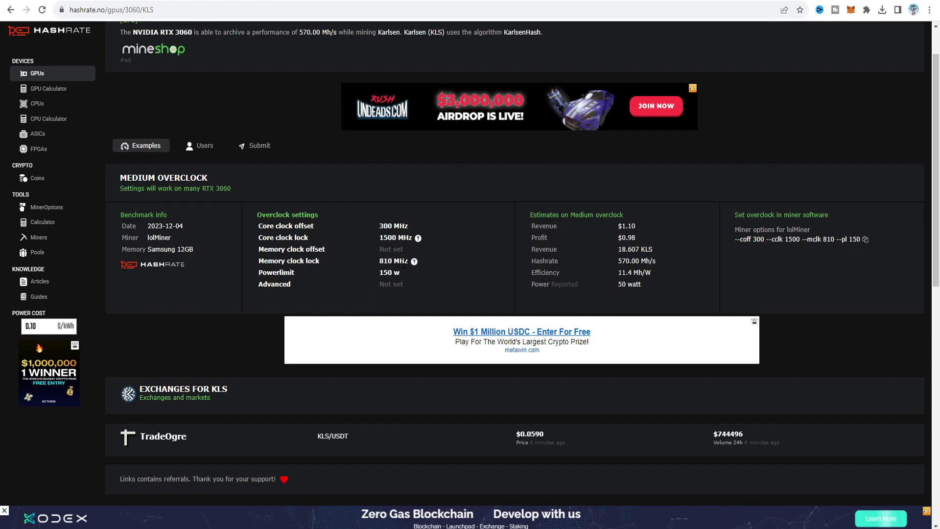
key("ctrl+Tab")
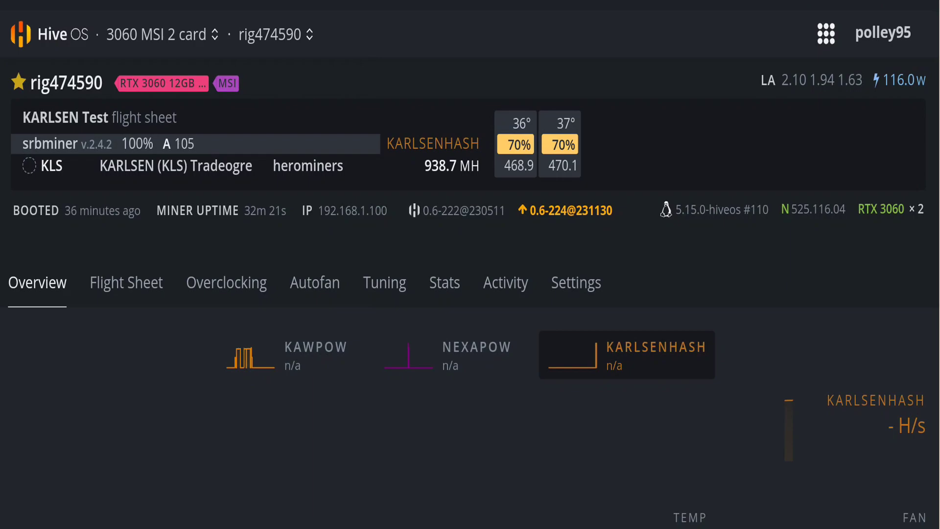
scroll(470, 275, "down", 3)
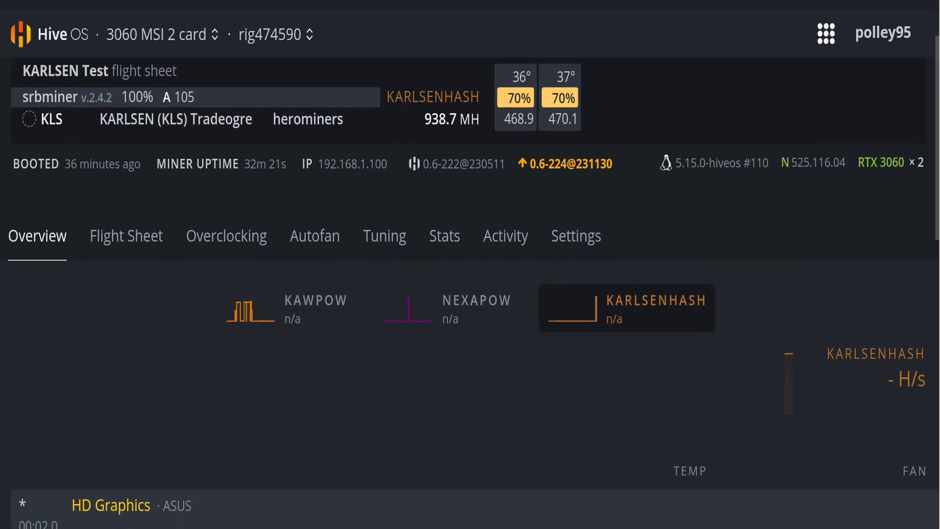
scroll(470, 274, "down", 2)
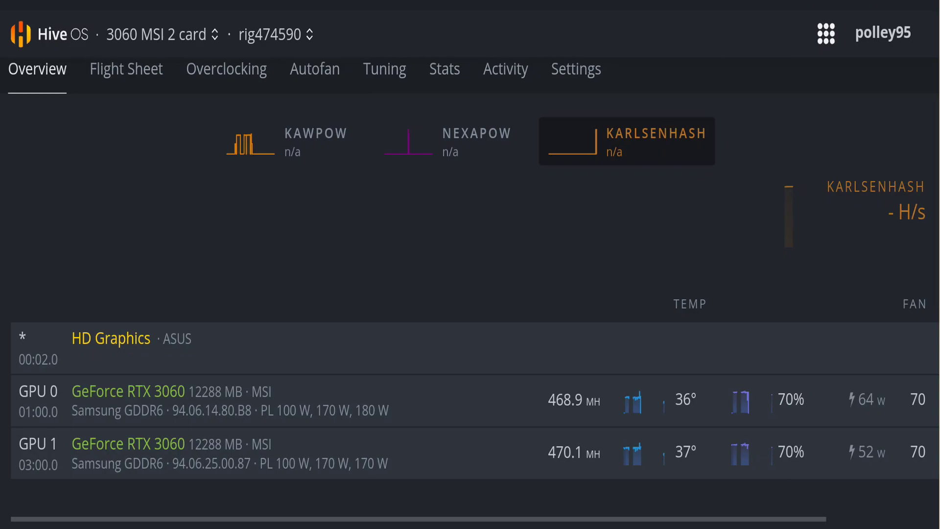
scroll(475, 410, "right", 3)
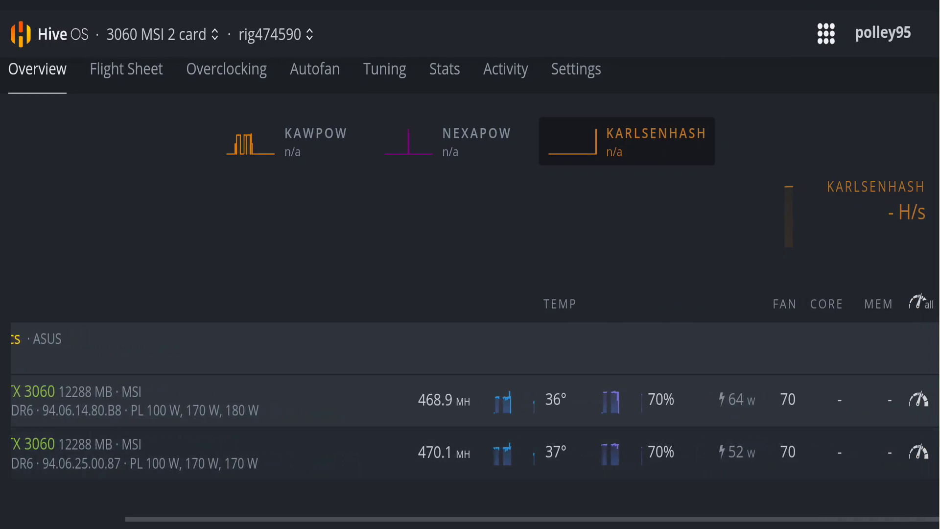
scroll(474, 407, "left", 3)
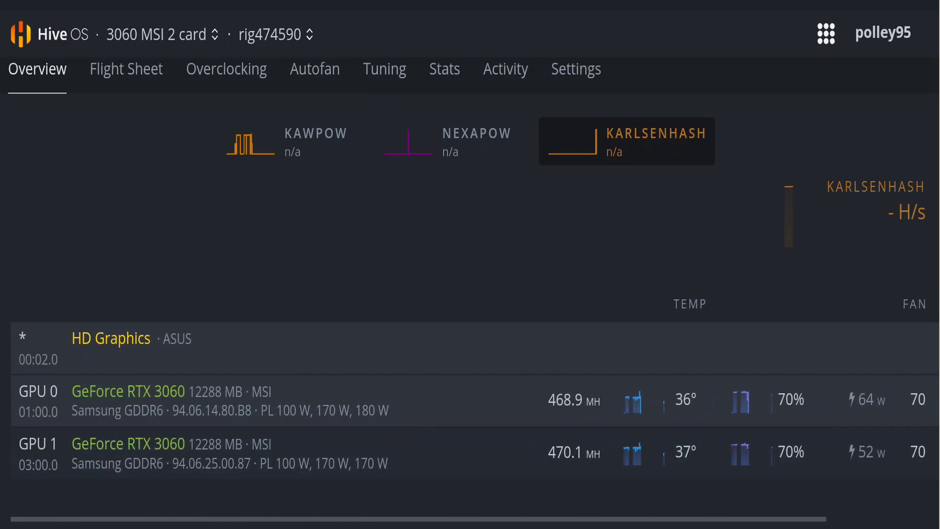
Examine the autofan and overclocking settings of rig474590, including the default configuration and the karlsenhash entry
left_click(315, 69)
scroll(470, 294, "down", 5)
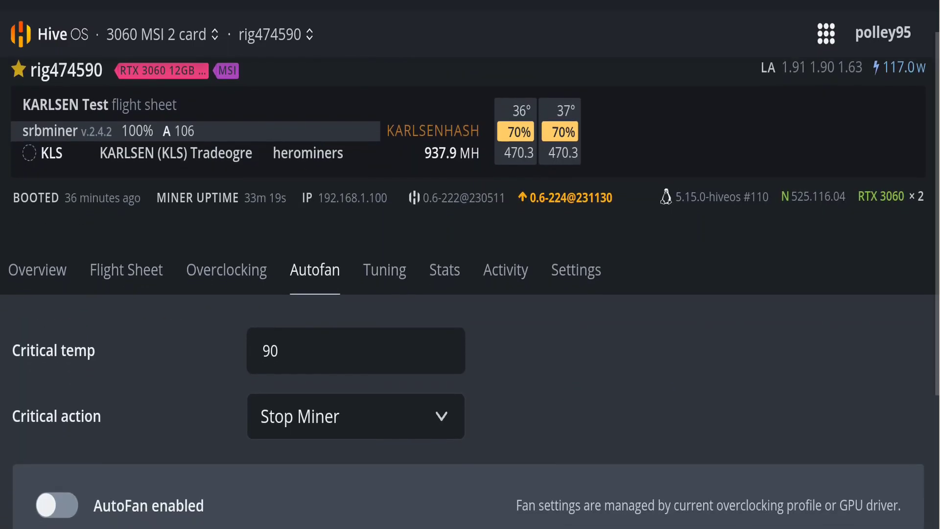
scroll(470, 294, "down", 2)
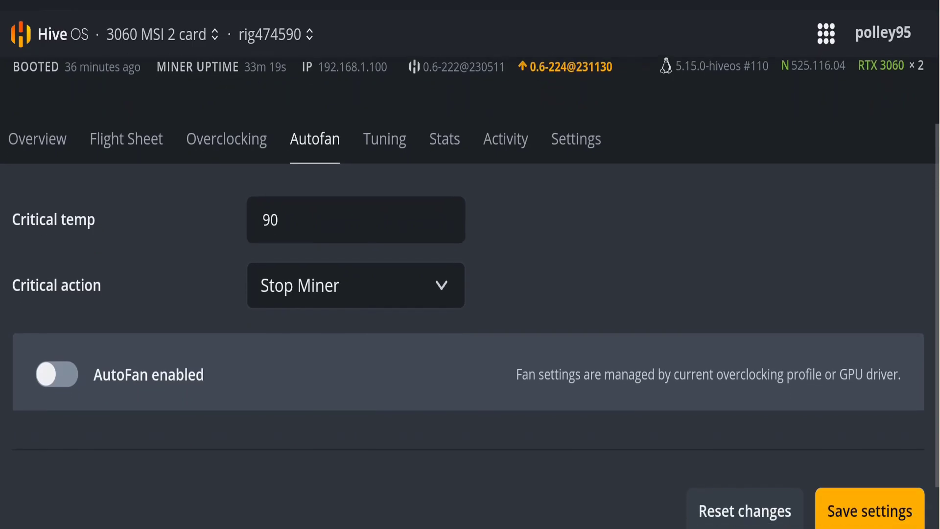
left_click(227, 101)
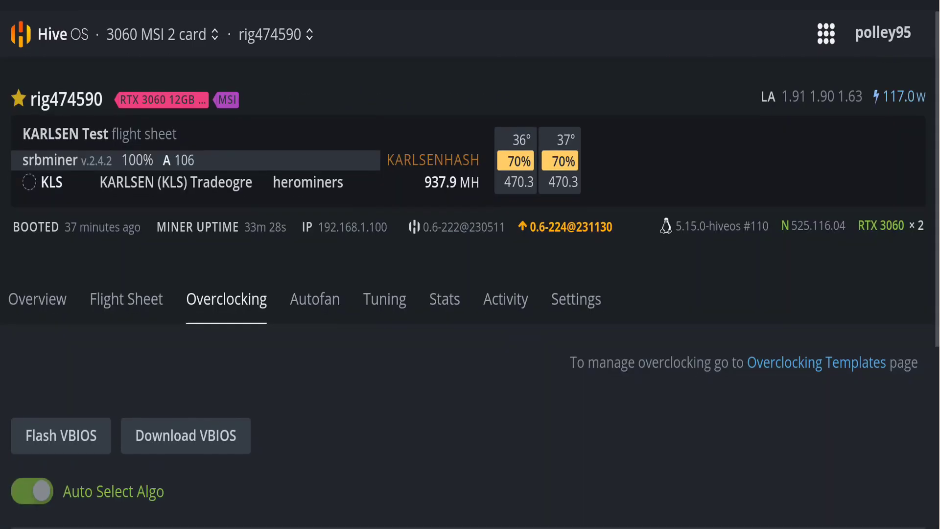
scroll(470, 293, "down", 3)
scroll(470, 293, "down", 3)
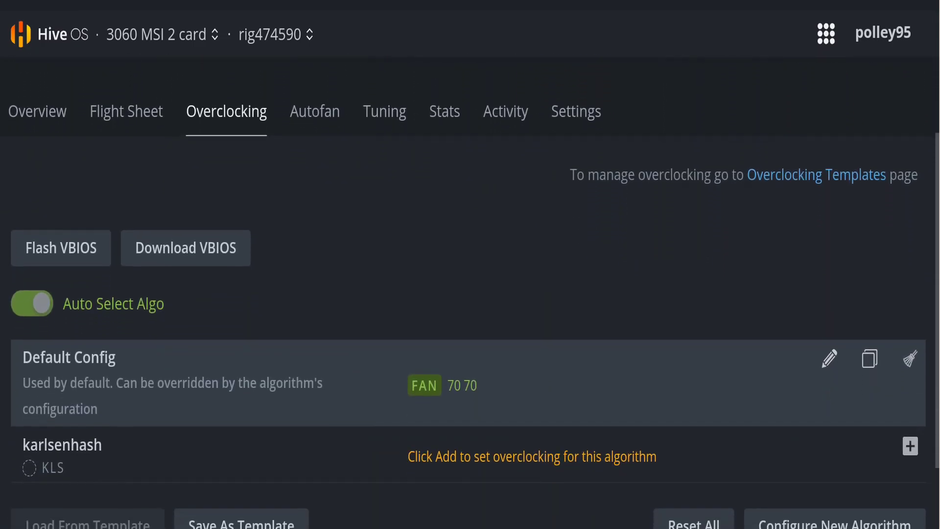
scroll(470, 294, "down", 1)
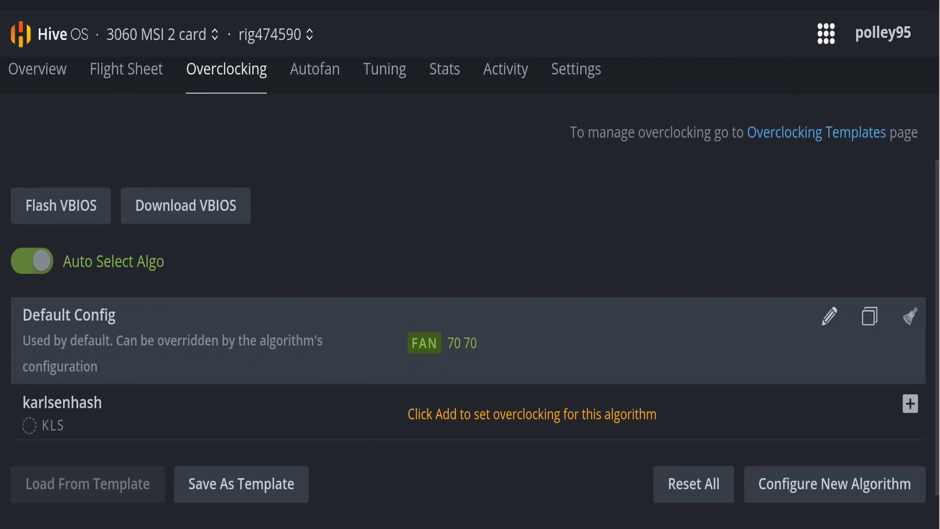
Examine the flight sheet applied to rig474590, including its pool server, miner template and user configuration
left_click(126, 69)
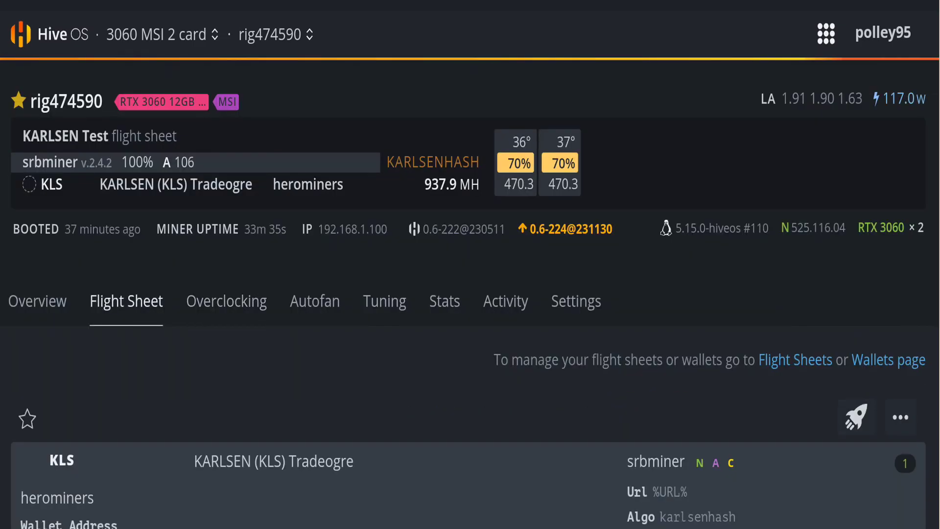
scroll(470, 293, "down", 5)
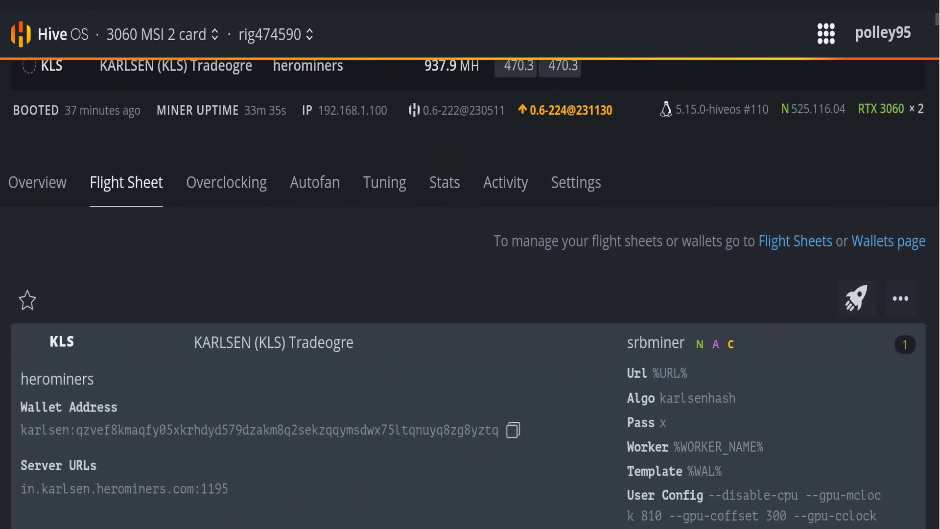
scroll(470, 294, "down", 3)
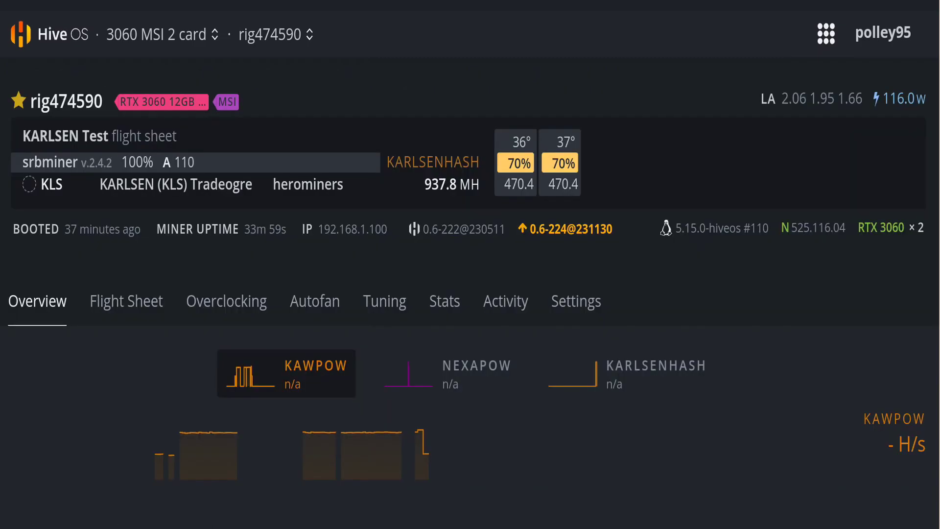
Display the KARLSENHASH chart in the rig's overview and examine the per-GPU mining statistics
left_click(627, 373)
scroll(627, 373, "down", 3)
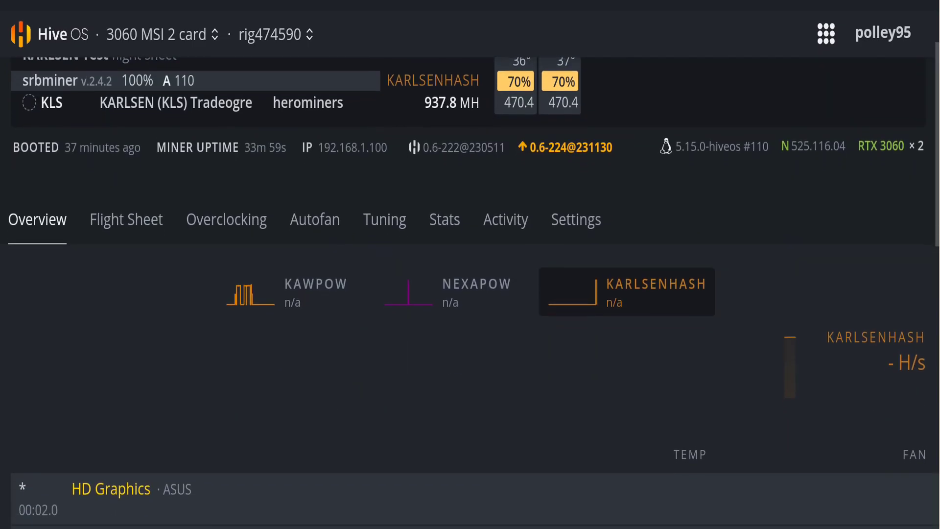
scroll(470, 294, "down", 3)
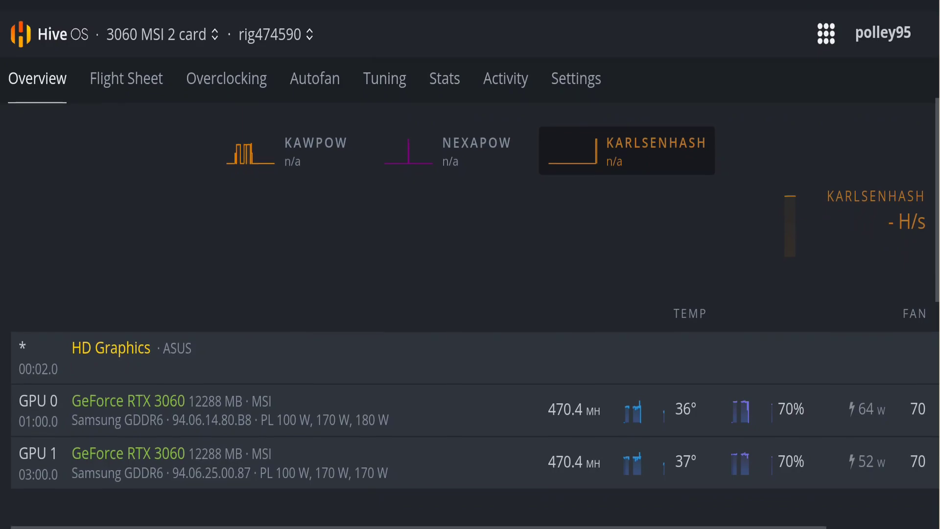
Examine the rig's system statistics below the GPU list, including load average, CPU temperature, free space, free RAM and power consumption
scroll(470, 294, "down", 2)
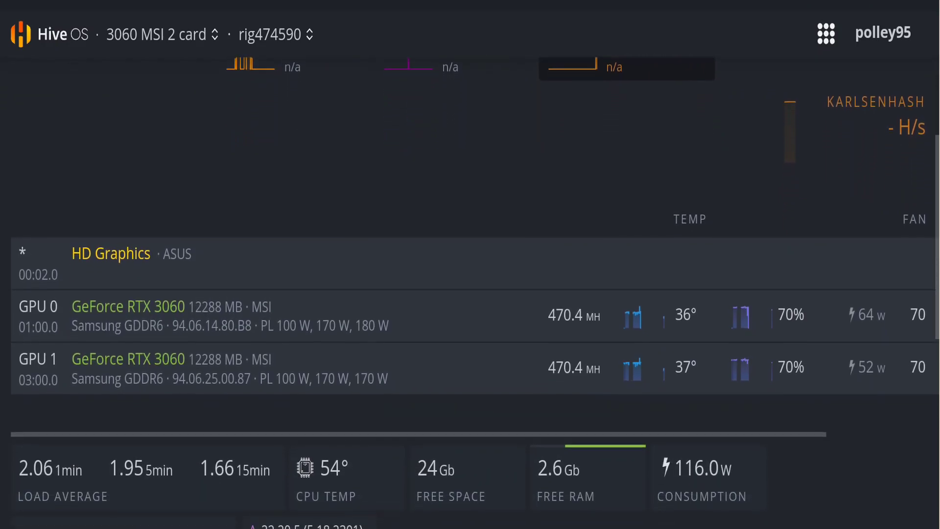
scroll(470, 294, "down", 1)
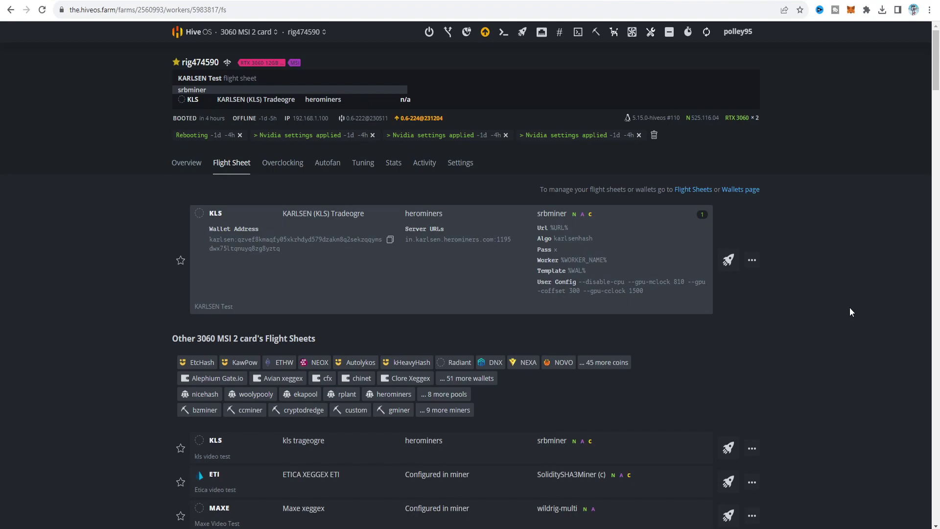
Switch to the YouTube channel's videos page and look through its latest coin mining tutorials
key("alt+Left")
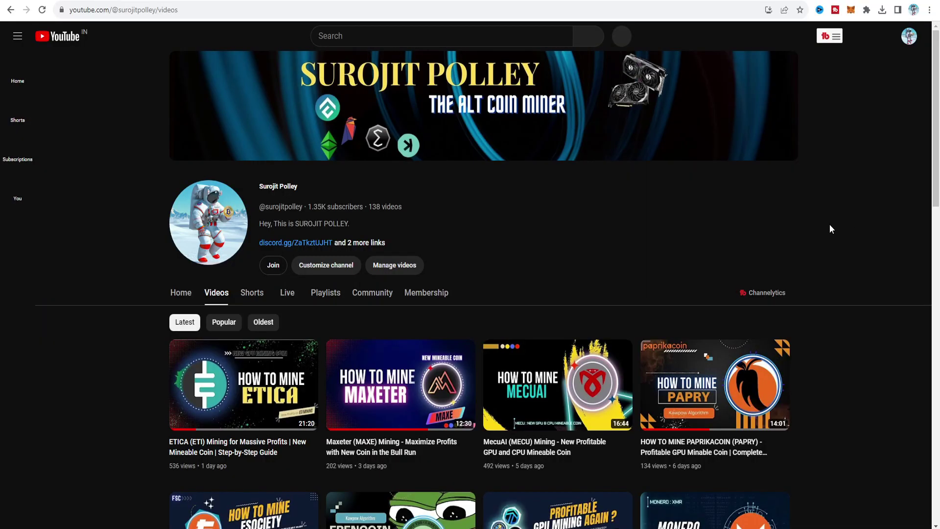
scroll(829, 225, "down", 2)
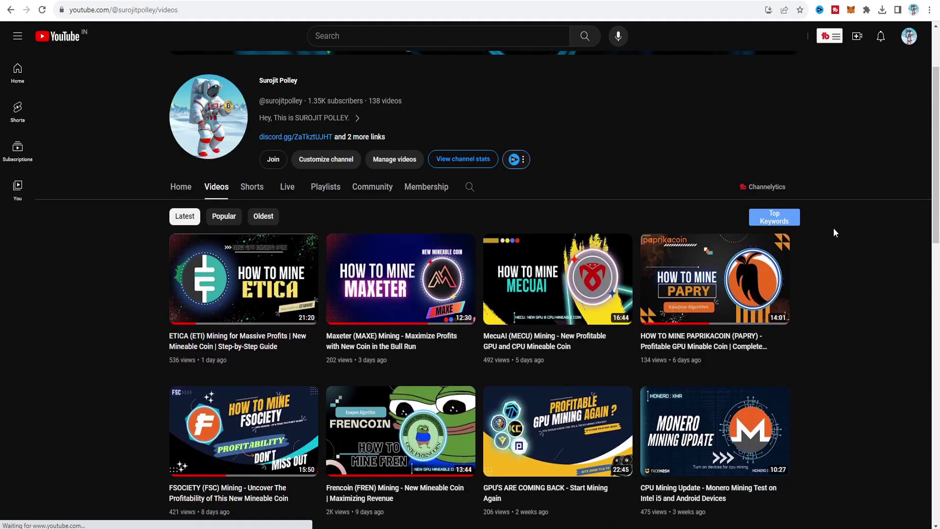
scroll(833, 232, "down", 1)
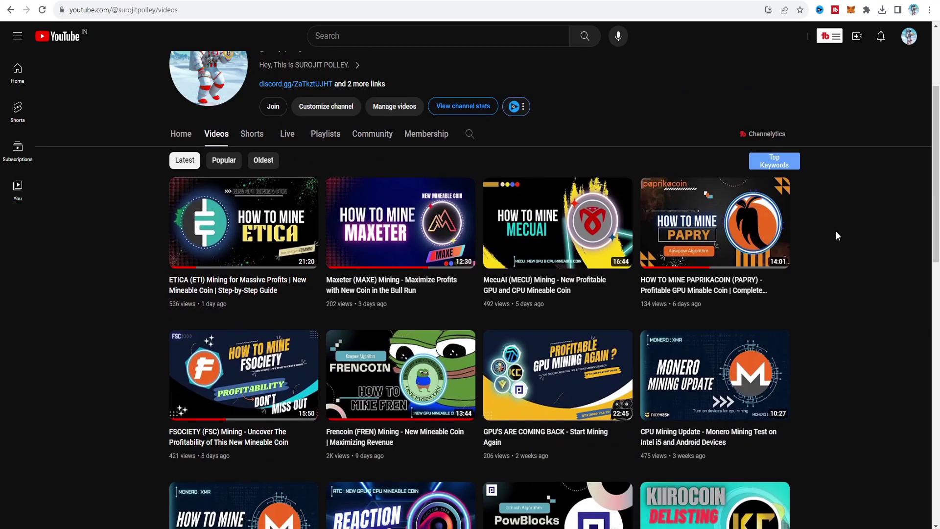
scroll(835, 231, "down", 1)
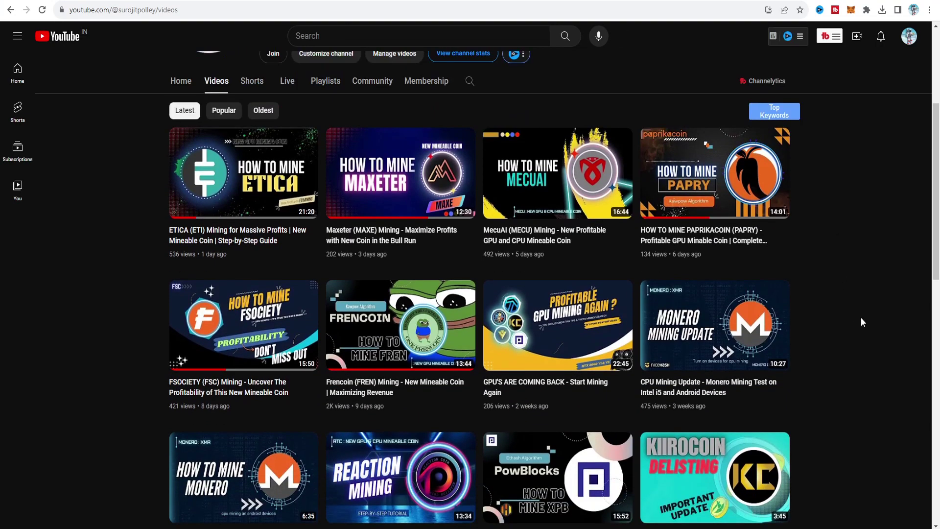
scroll(862, 322, "up", 2)
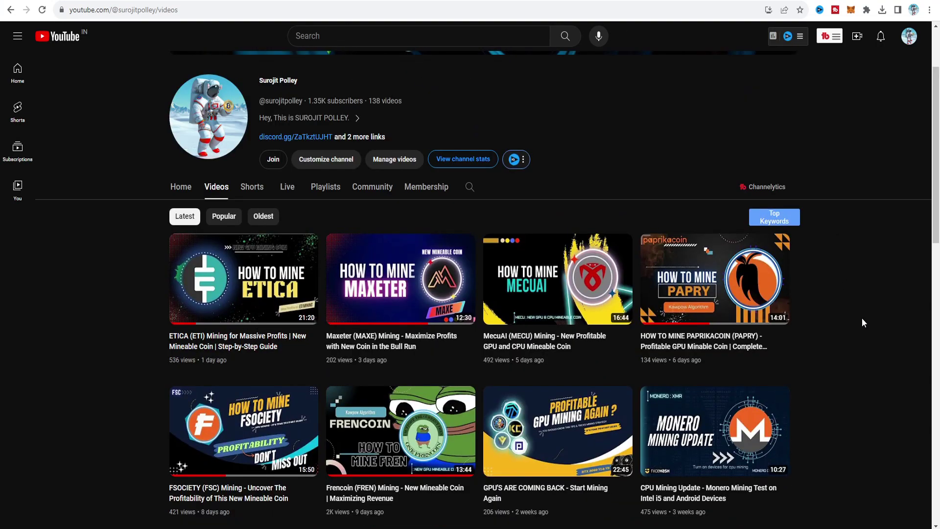
scroll(862, 323, "down", 1)
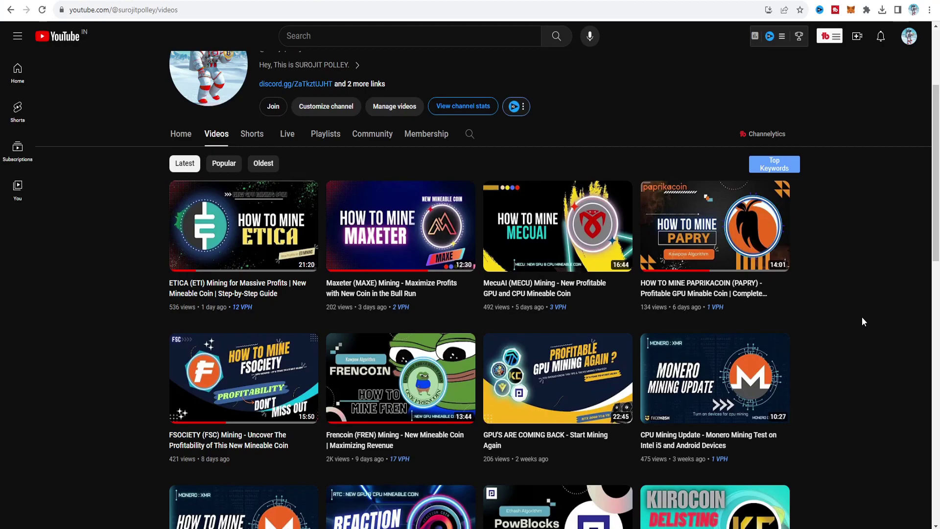
scroll(862, 321, "down", 1)
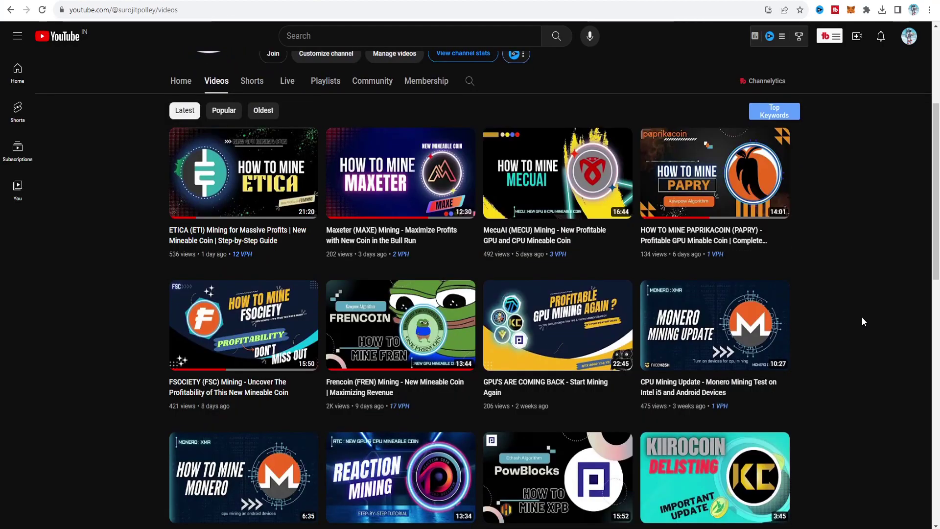
scroll(862, 321, "up", 4)
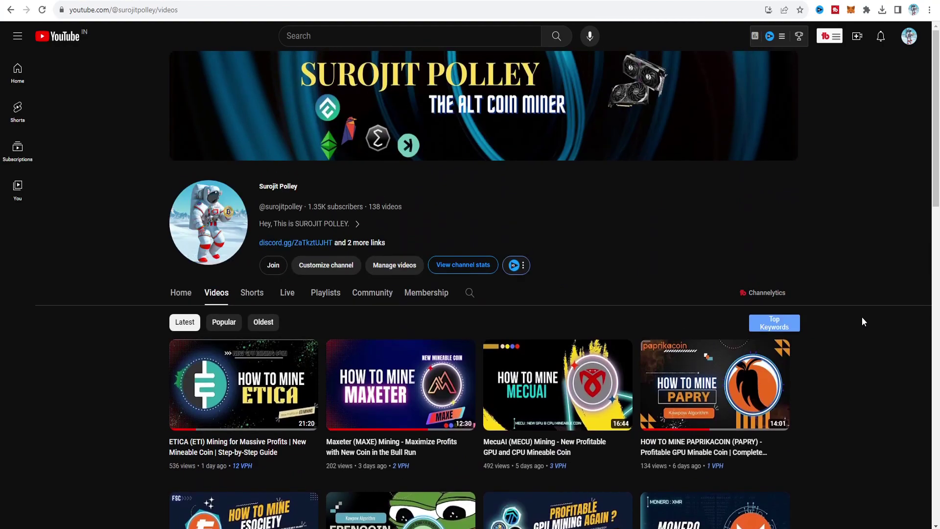